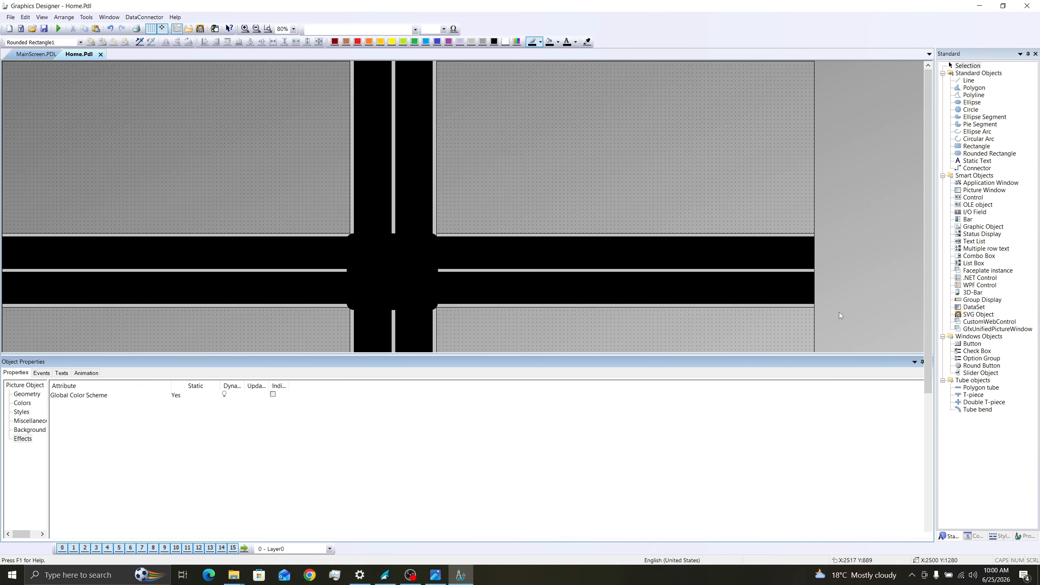
# - Close the object properties and, in WinCC Runtime, set the Yellow Light On Time setpoint to +10000
pyautogui.click(930, 362)
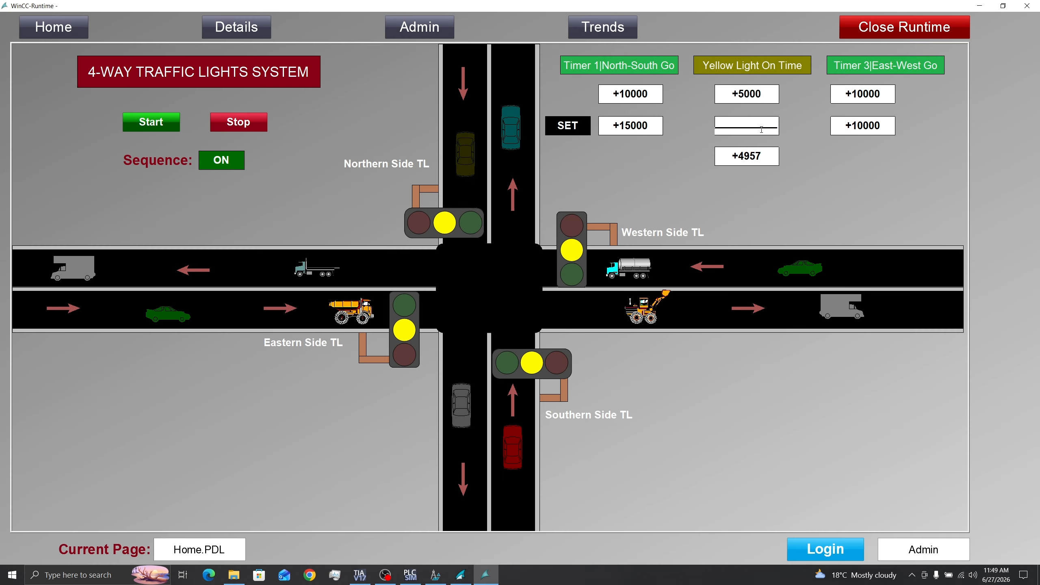
pyautogui.write('+10000')
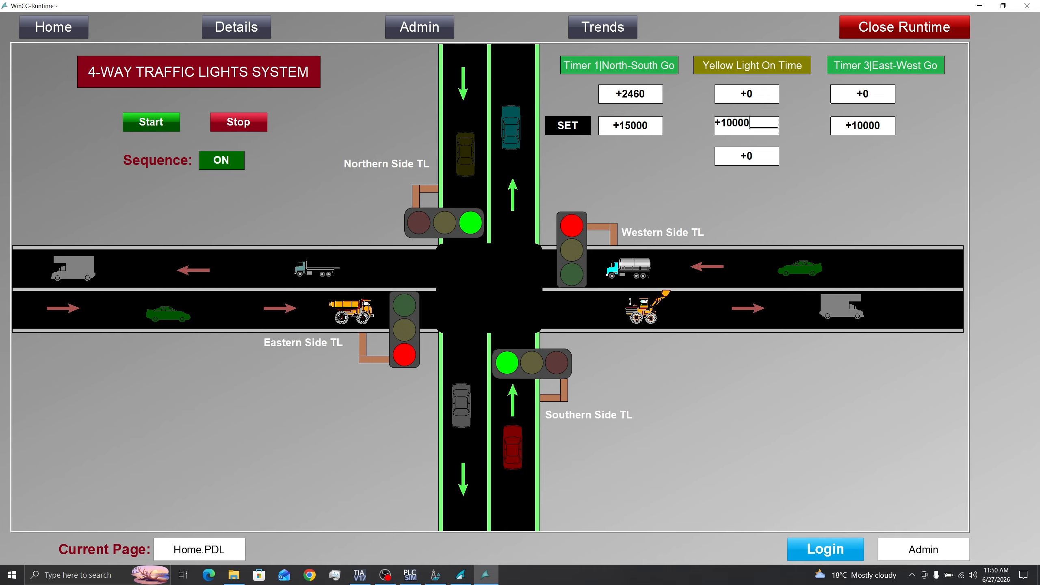
pyautogui.press('Return')
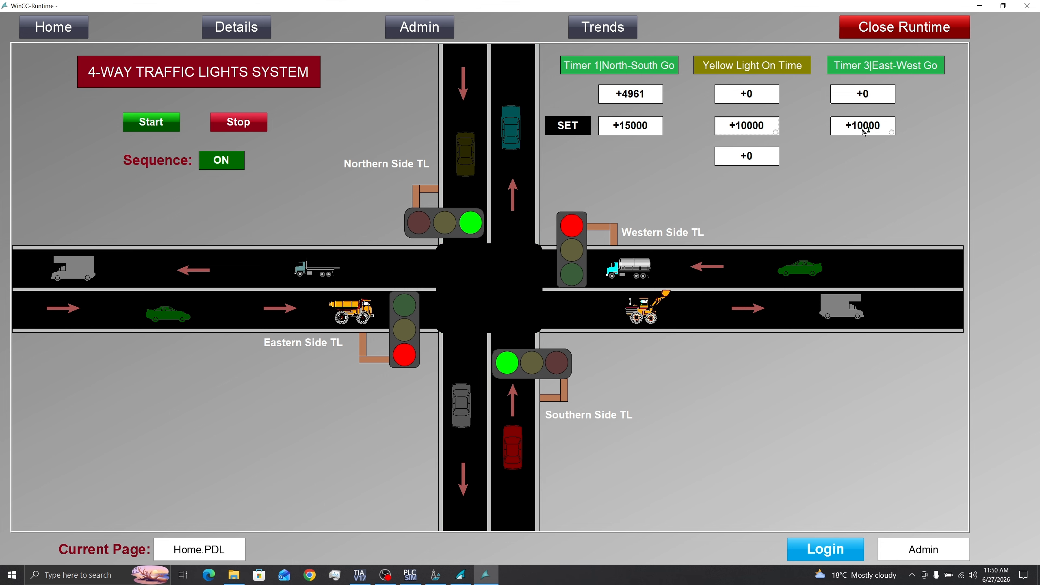
# - Begin entering a Timer 3|East-West Go setpoint with +1, and switch back to Graphics Designer
pyautogui.click(865, 131)
pyautogui.write('+1')
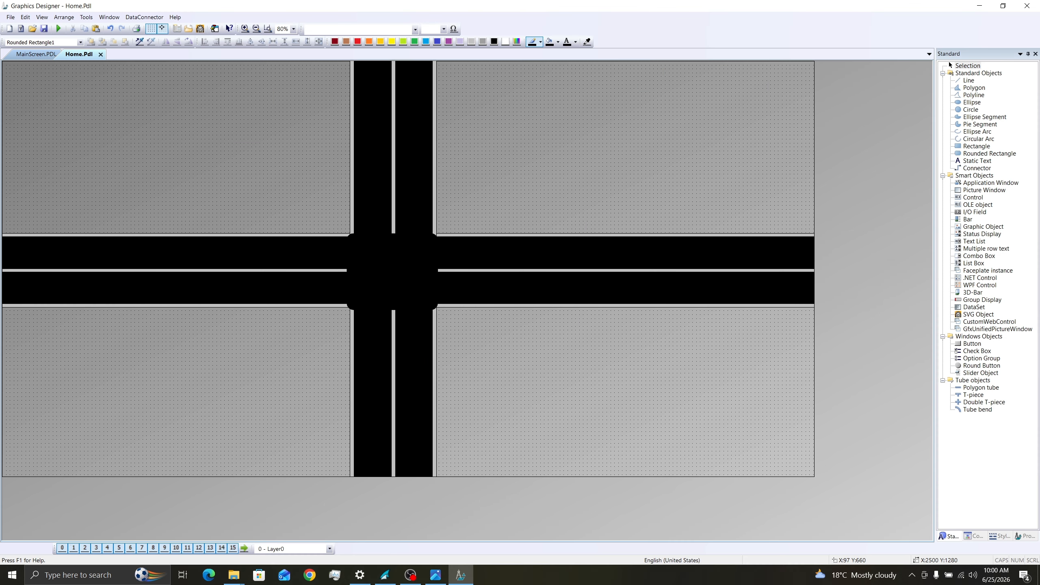
pyautogui.hotkey('alt', 'Tab')
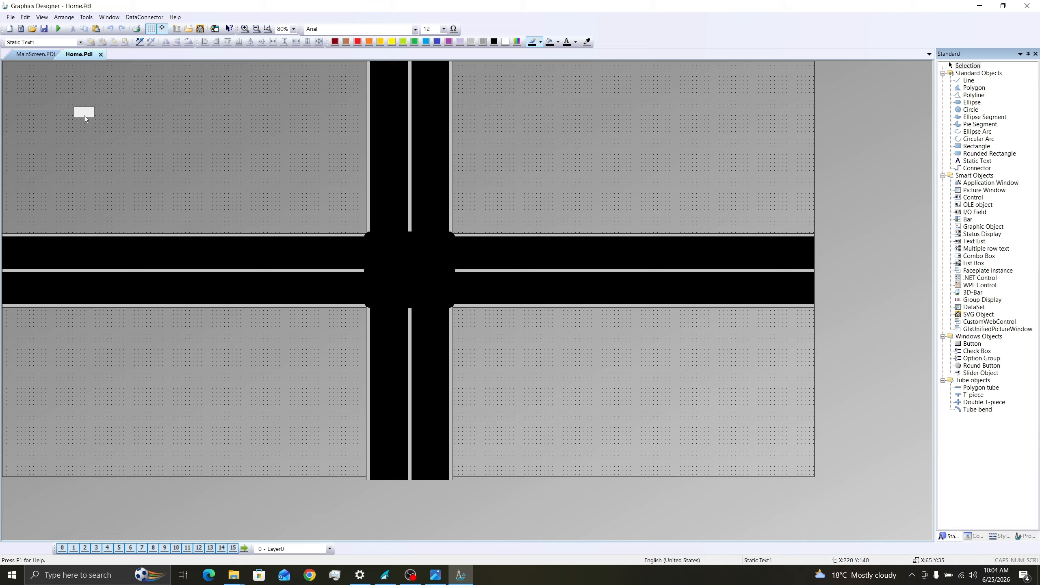
# - Place a static text reading "4-WAY TRAFFIC LIGHTS SYSTEM" at X 100, Y 50, sized about 490 by 85
pyautogui.click(82, 114)
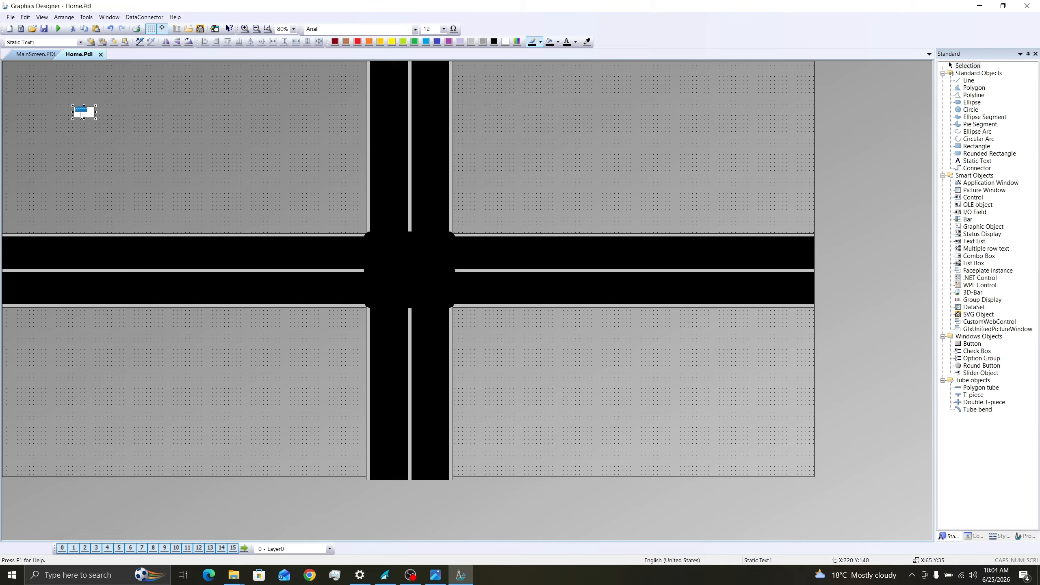
pyautogui.doubleClick(88, 113)
pyautogui.moveTo(96, 111); pyautogui.dragTo(37, 89)
pyautogui.moveTo(121, 111); pyautogui.dragTo(118, 98)
# - Try font size 36 and a wider box for the title text, and undo both changes
pyautogui.rightClick(119, 99)
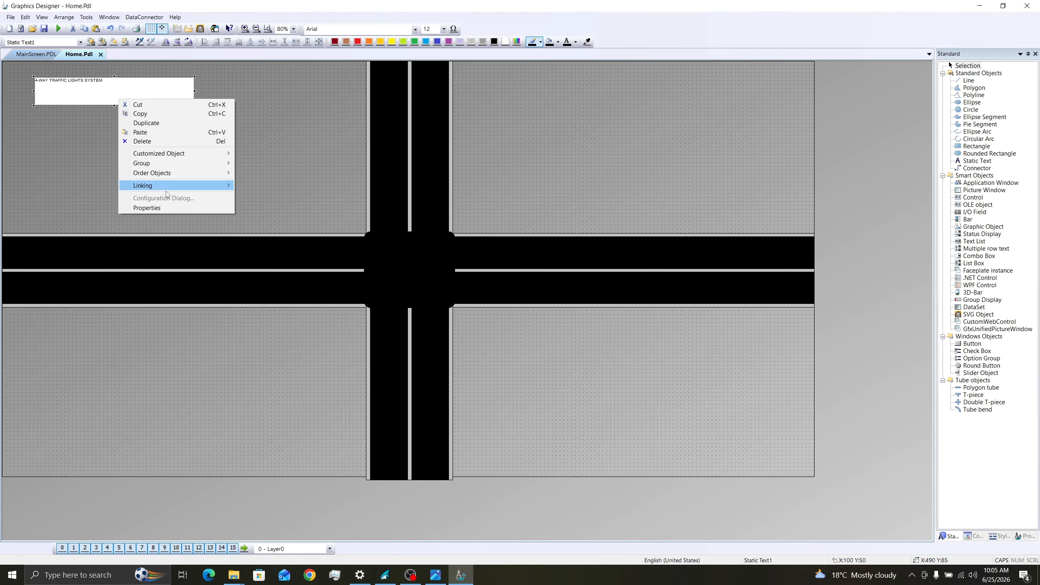
pyautogui.click(147, 208)
pyautogui.click(20, 420)
pyautogui.click(444, 29)
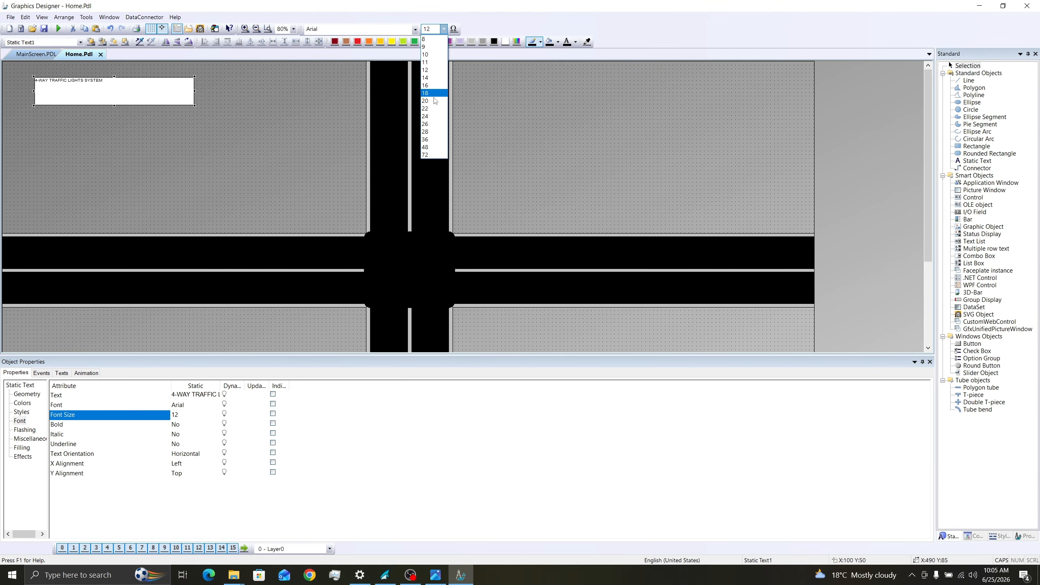
pyautogui.click(427, 140)
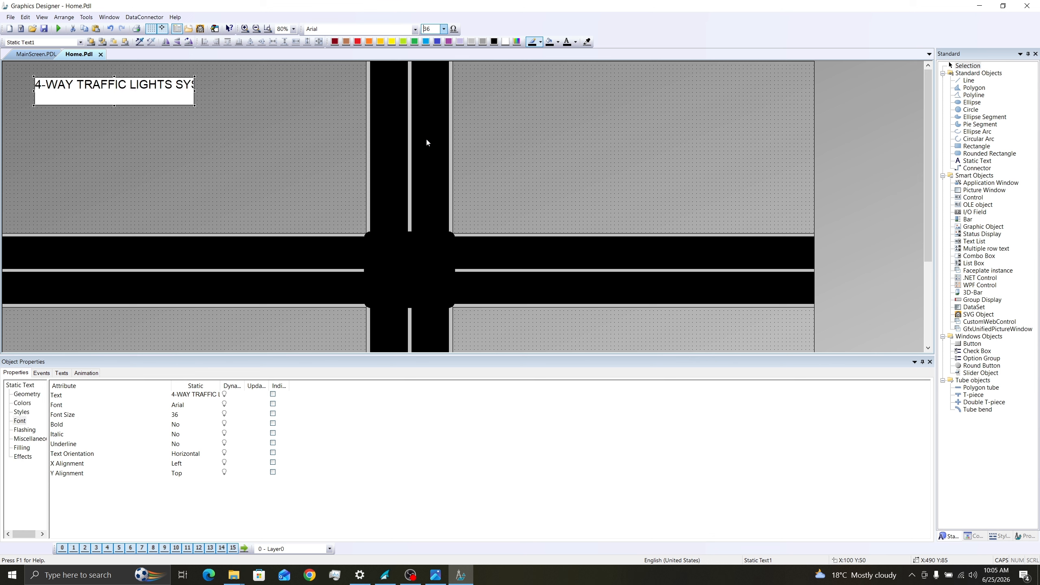
pyautogui.moveTo(195, 91); pyautogui.dragTo(242, 92)
pyautogui.hotkey('ctrl', 'z')
pyautogui.hotkey('ctrl', 'z')
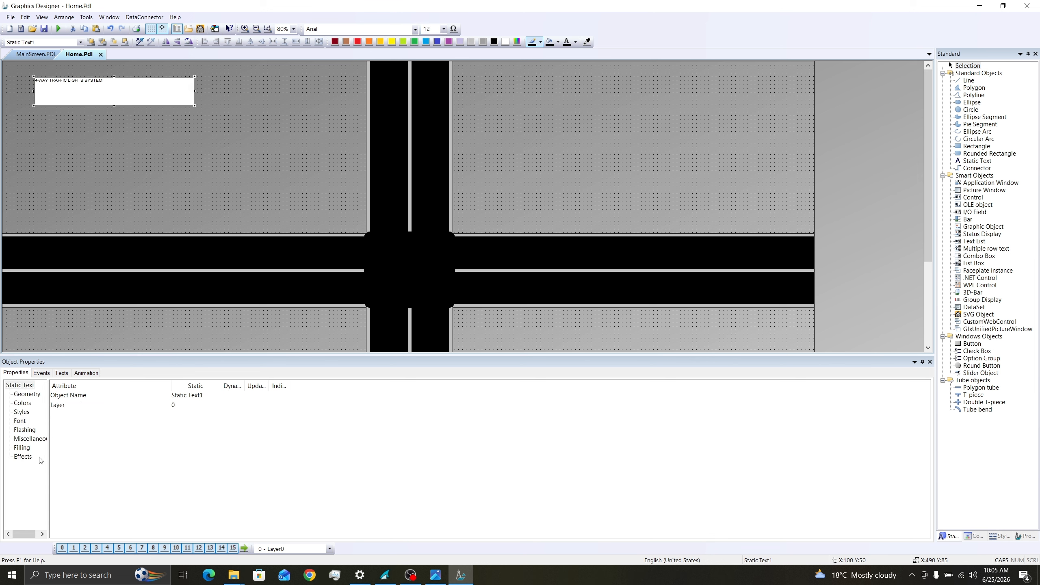
# - Set the title's Global Color Scheme to No, and apply font size 36 with a box width of 640
pyautogui.click(23, 456)
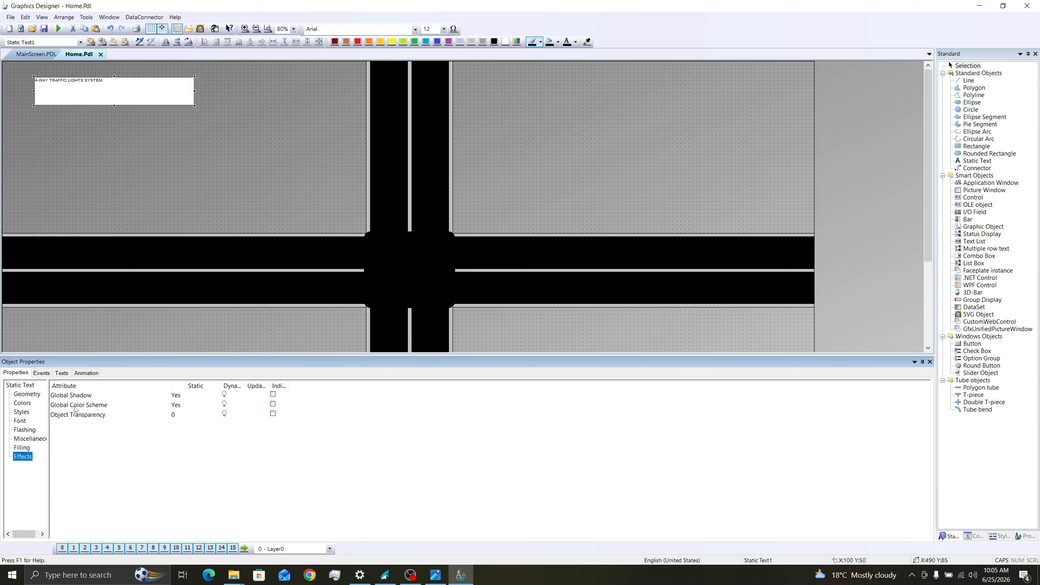
pyautogui.doubleClick(179, 409)
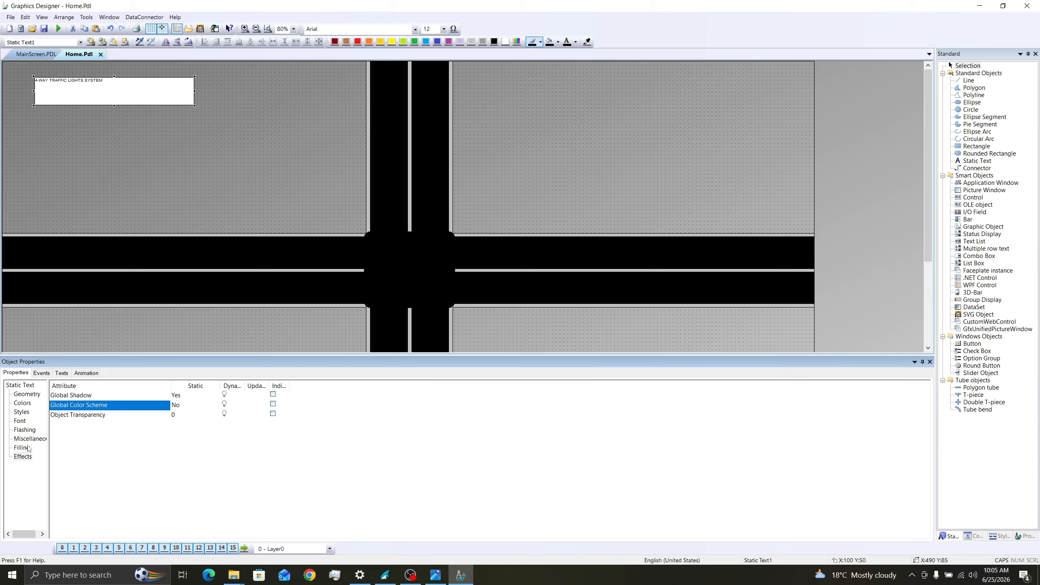
pyautogui.click(20, 422)
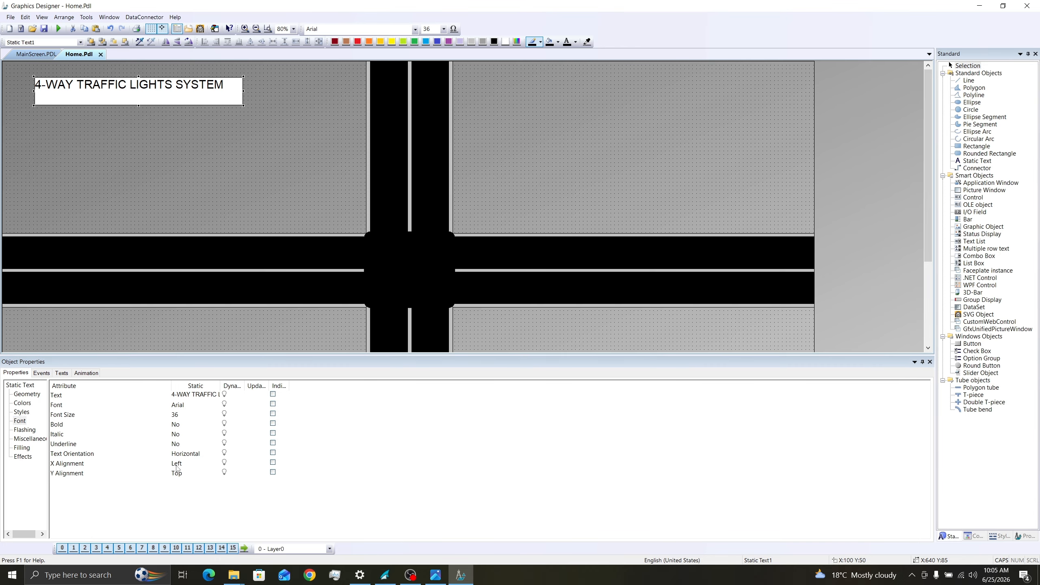
# - Set the title text's X Alignment and Y Alignment to Centered
pyautogui.doubleClick(172, 466)
pyautogui.click(175, 477)
pyautogui.doubleClick(175, 474)
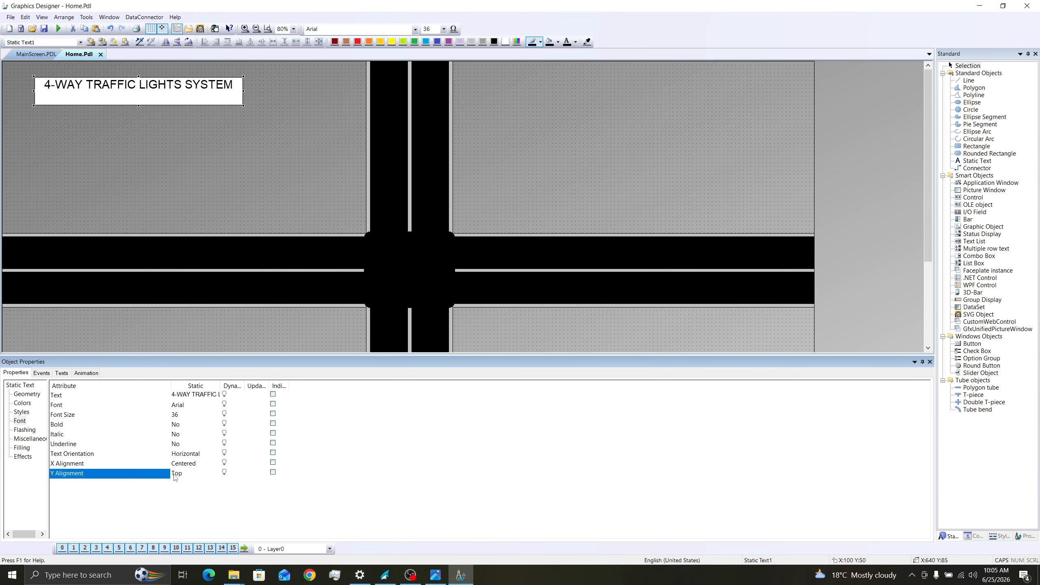
pyautogui.click(186, 489)
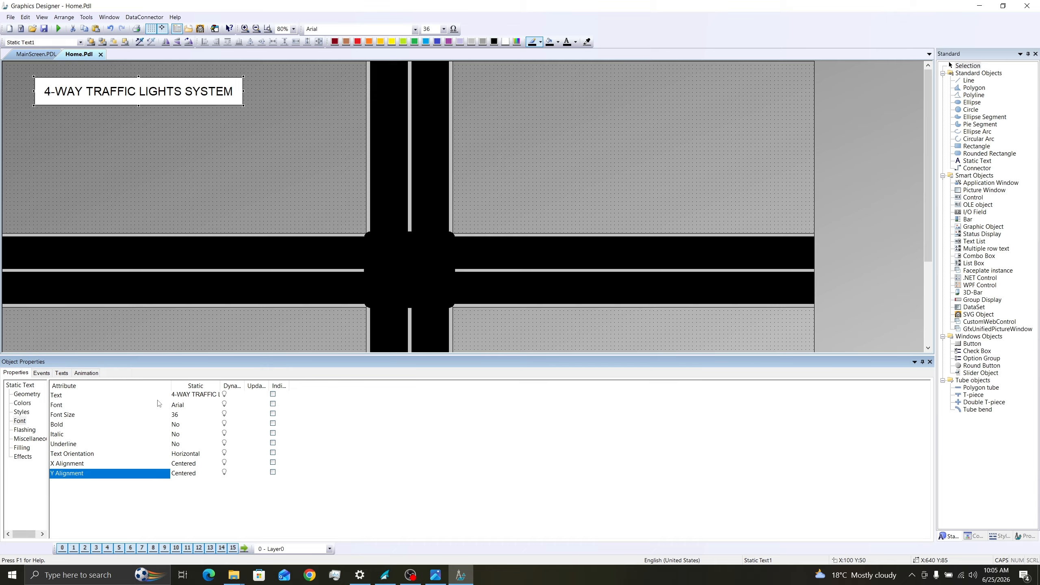
# - Color the title box dark red with white FFFFFF text, and move it to X 170, Y 30
pyautogui.click(334, 42)
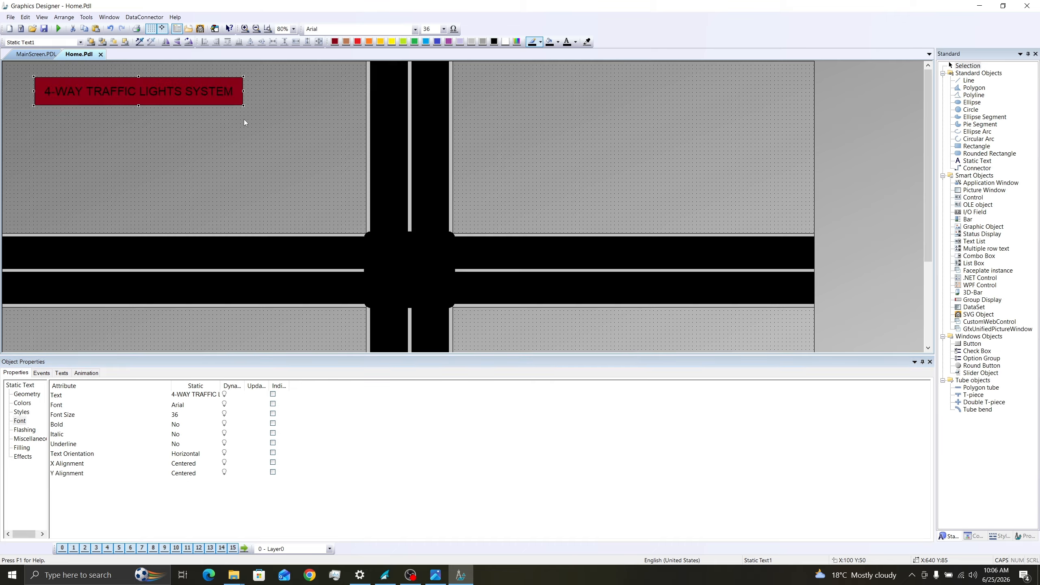
pyautogui.click(575, 42)
pyautogui.click(597, 100)
pyautogui.click(505, 271)
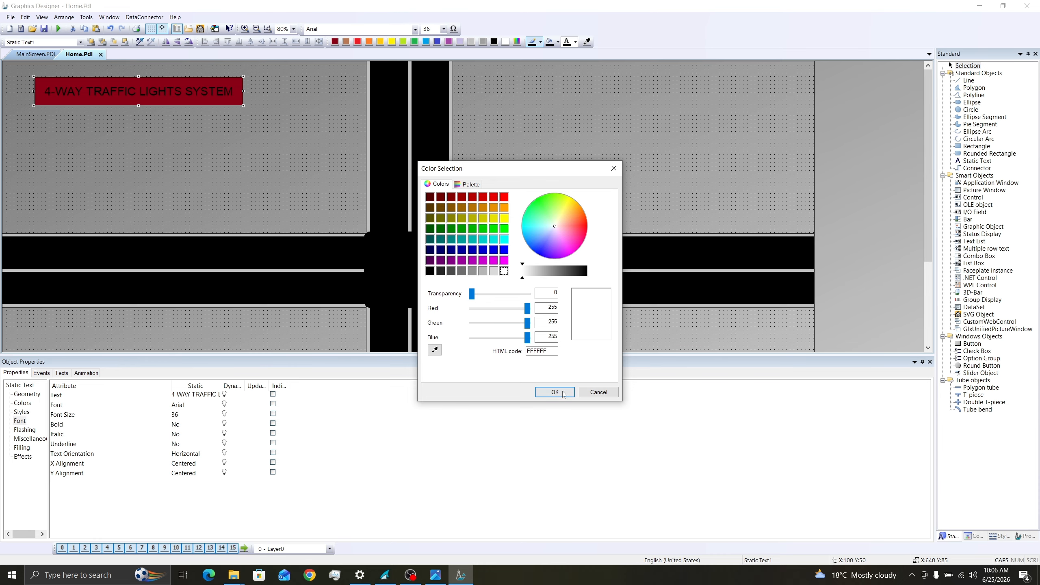
pyautogui.click(555, 392)
pyautogui.moveTo(136, 92); pyautogui.dragTo(174, 86)
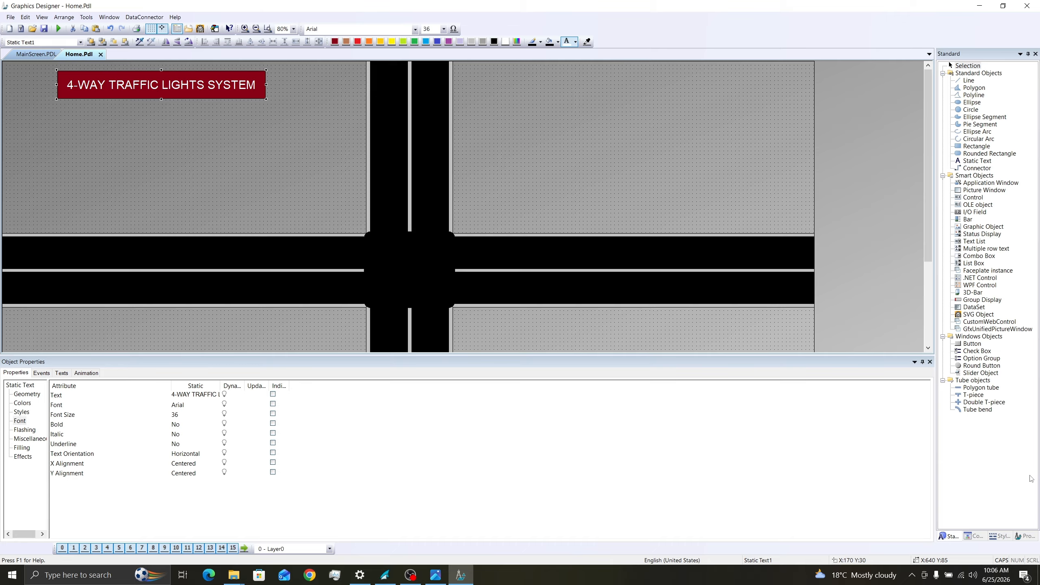
# - Add a button labeled "Start" below the title
pyautogui.click(973, 344)
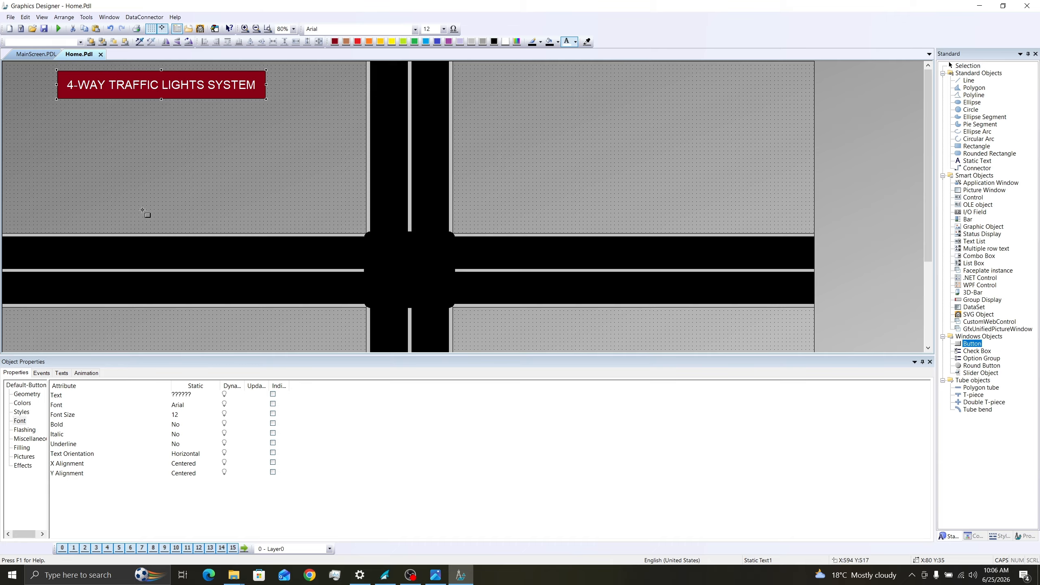
pyautogui.click(80, 138)
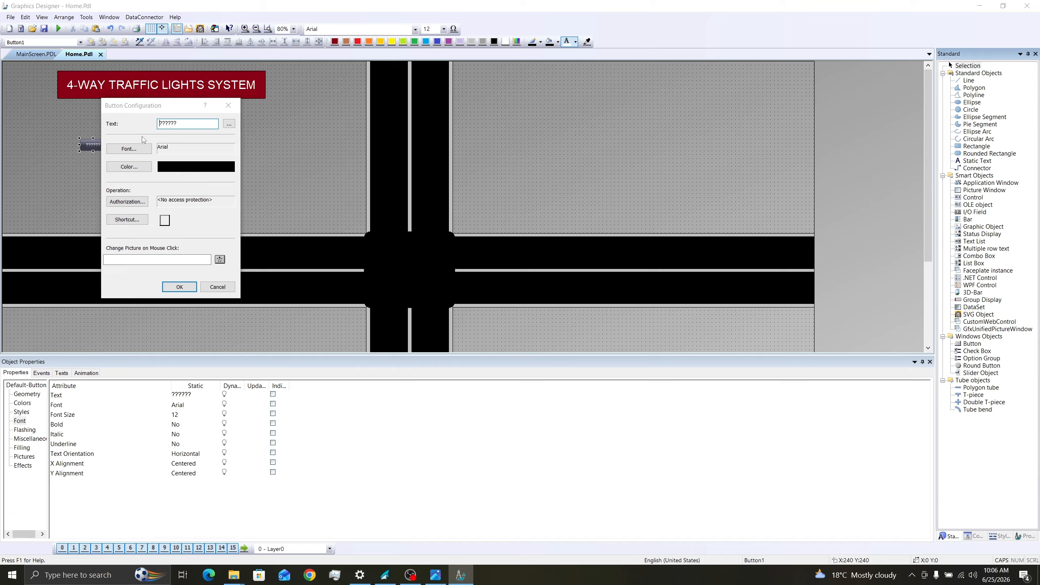
pyautogui.write('Start')
pyautogui.press('Return')
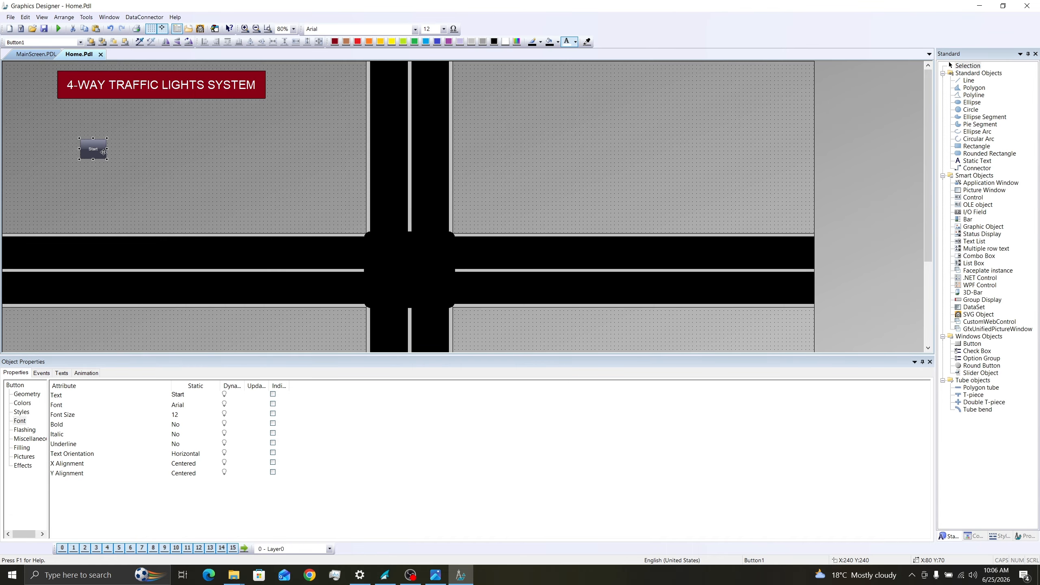
# - Resize the Start button to 150 by 50 at X 210, Y 190, and set its font size to 28
pyautogui.moveTo(107, 152); pyautogui.dragTo(133, 151)
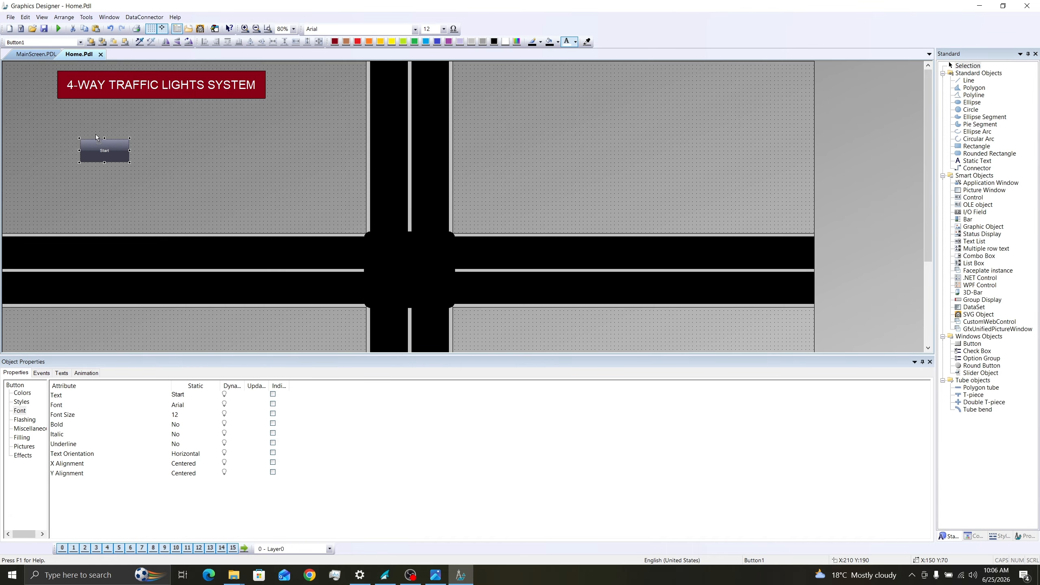
pyautogui.click(443, 31)
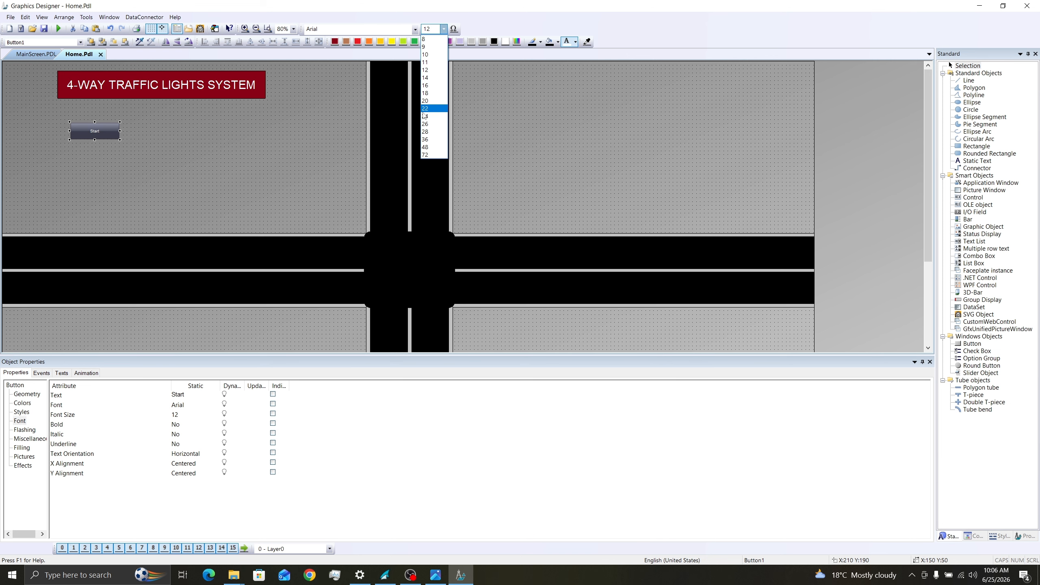
pyautogui.click(424, 135)
# - Set the Start button's Global Color Scheme to No and color the button green with white text
pyautogui.click(23, 466)
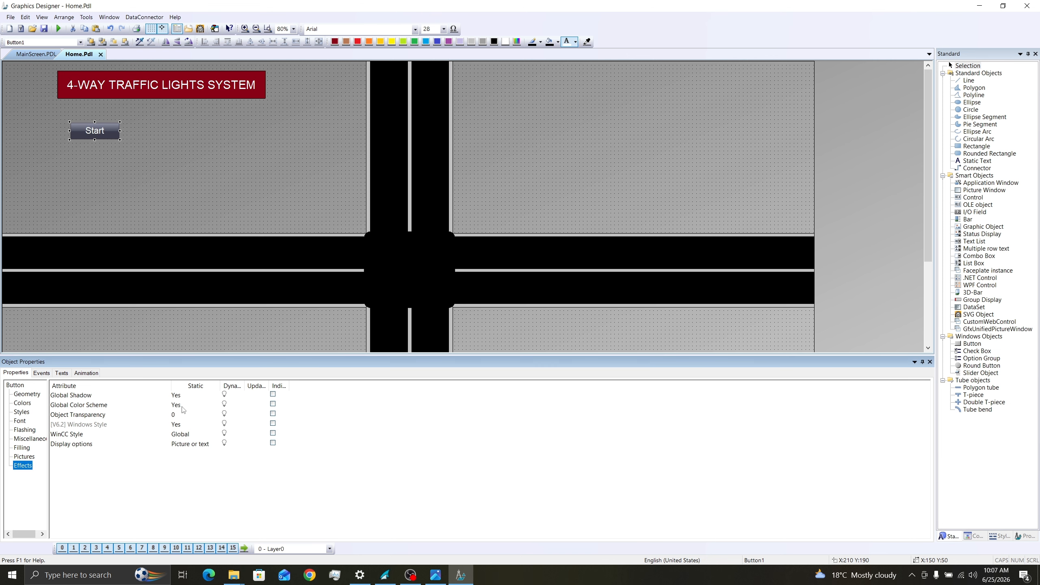
pyautogui.click(182, 406)
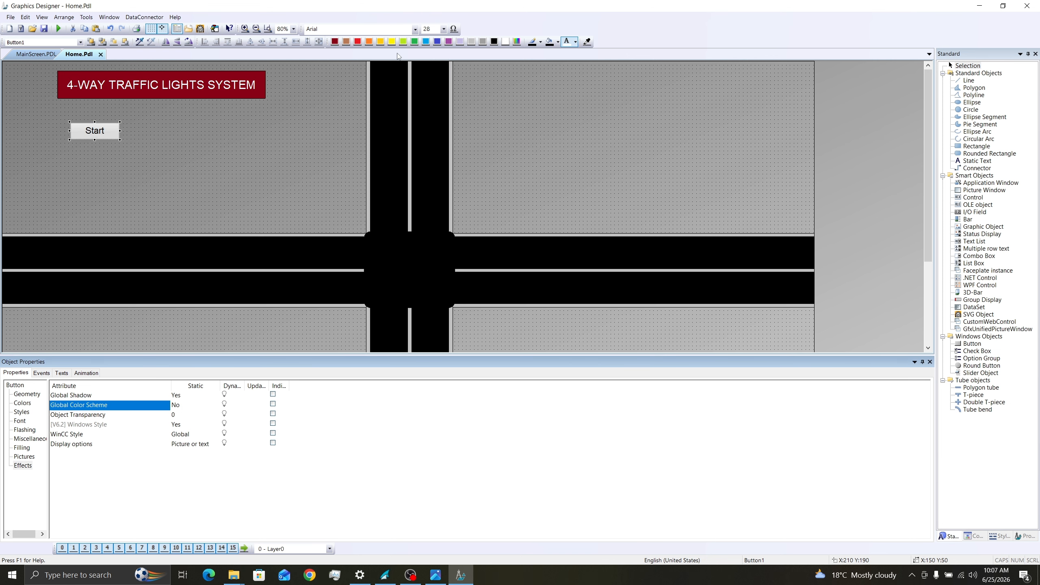
pyautogui.click(520, 44)
pyautogui.click(466, 231)
pyautogui.click(554, 392)
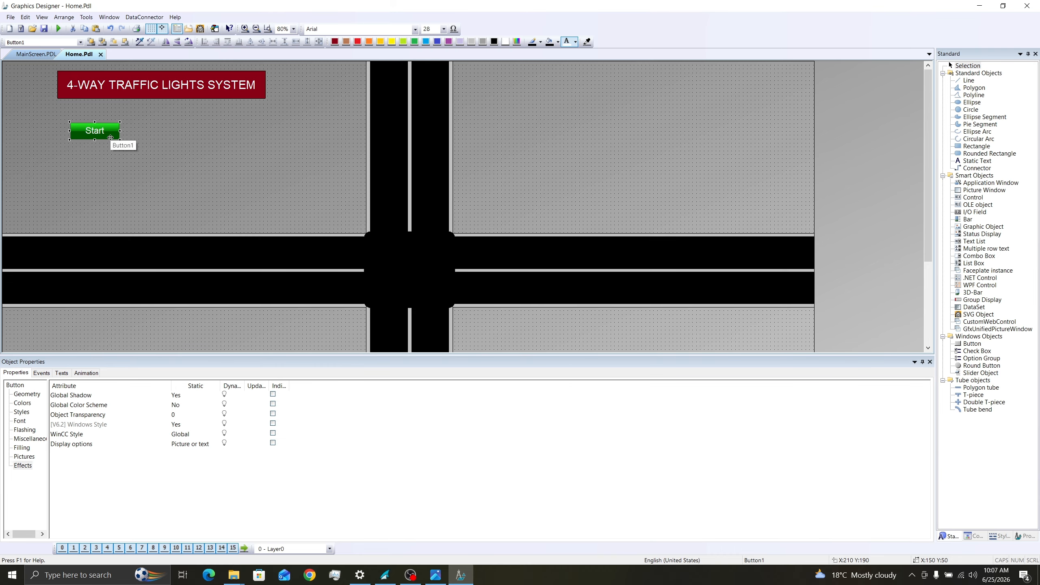
# - Duplicate the Start button, place the copy to its right, and make it a dark red button labeled "Stop"
pyautogui.hotkey('ctrl', 'd')
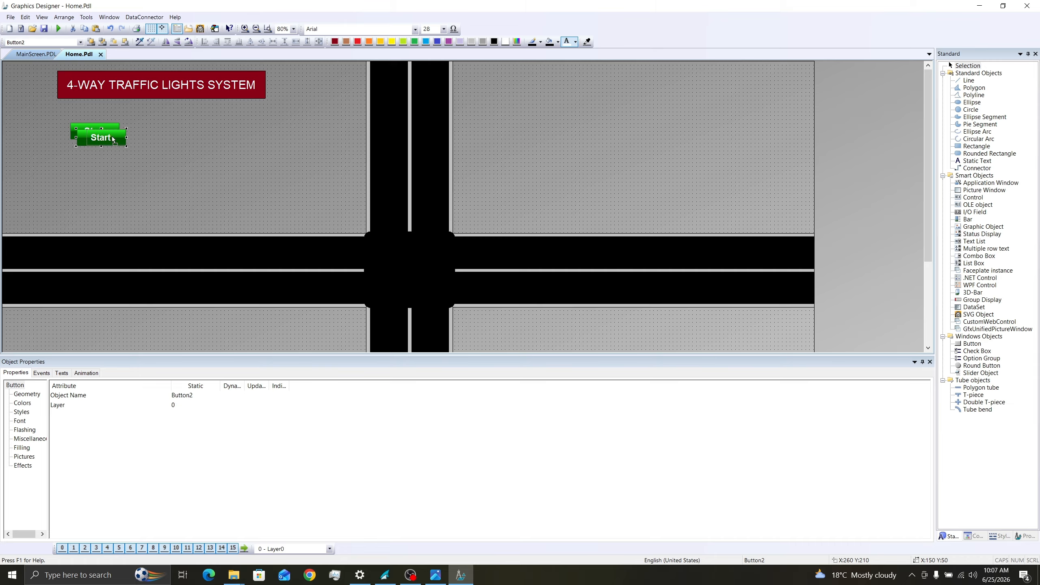
pyautogui.moveTo(103, 137); pyautogui.dragTo(167, 133)
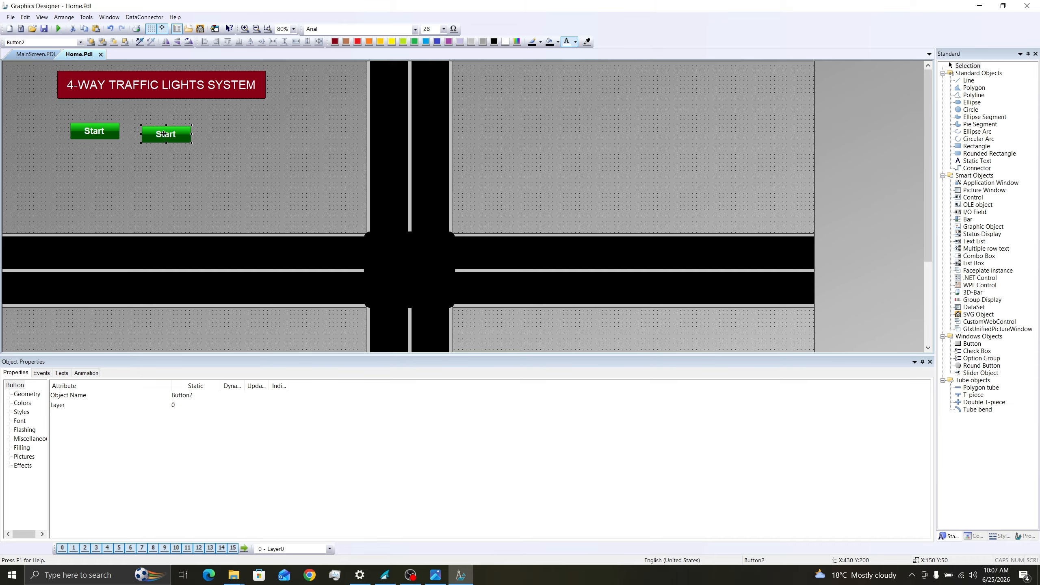
pyautogui.doubleClick(167, 133)
pyautogui.write('Stop')
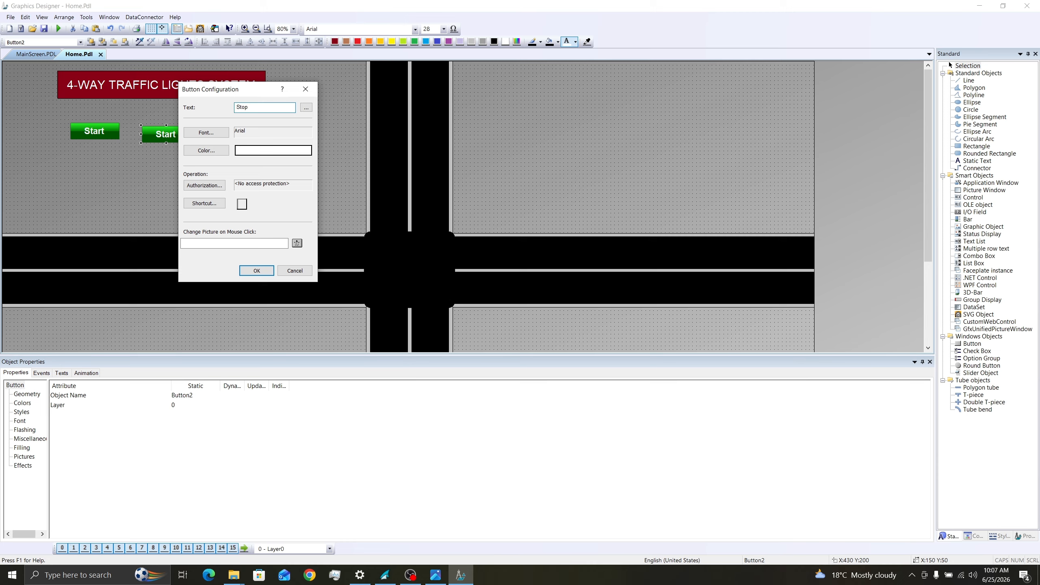
pyautogui.click(258, 272)
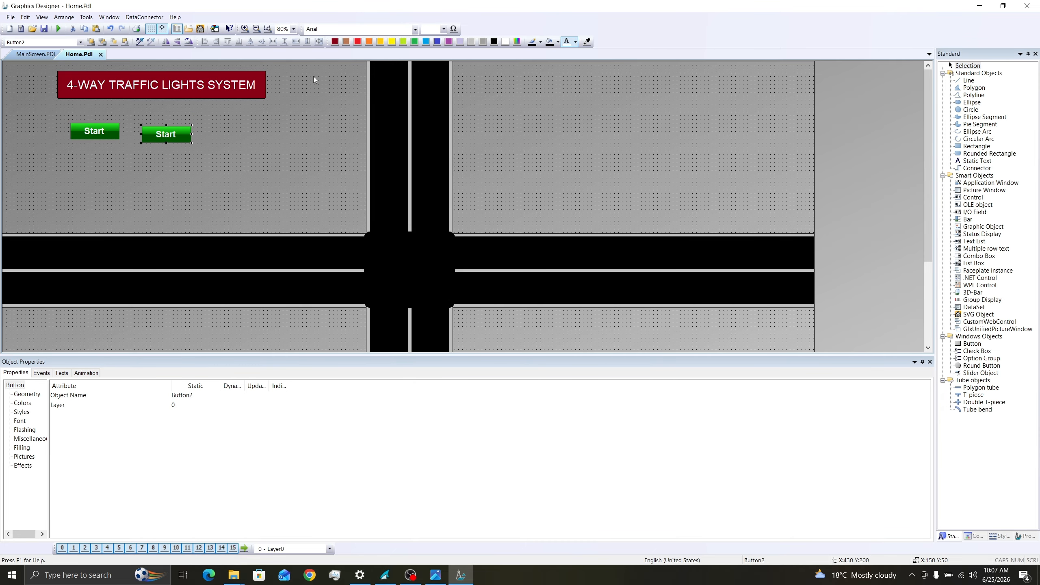
pyautogui.click(335, 41)
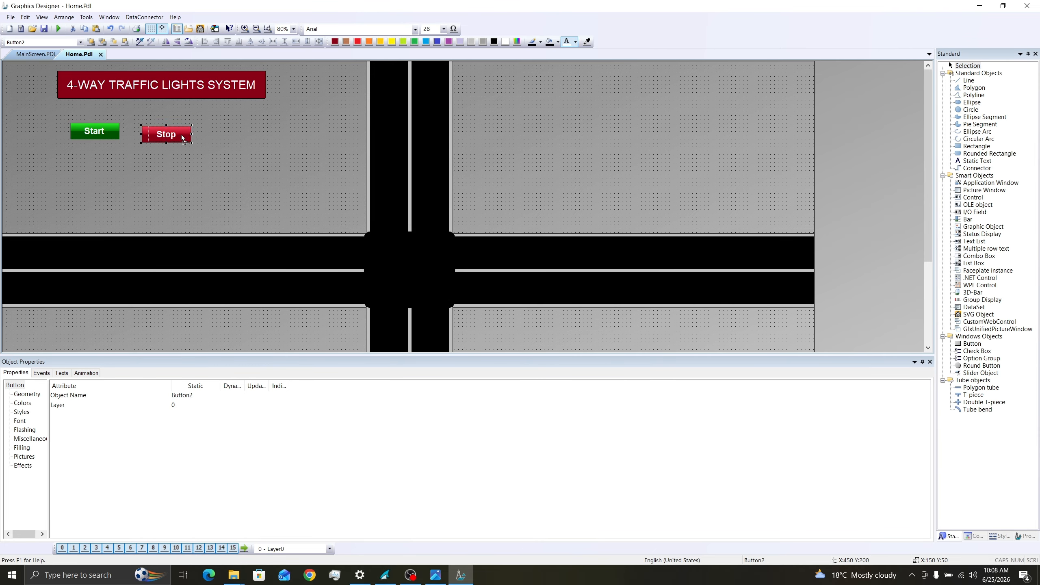
# - Move the Stop button farther right and align the top edges of the Start and Stop buttons
pyautogui.moveTo(193, 132); pyautogui.dragTo(197, 130)
pyautogui.keyDown('shift'); pyautogui.click(107, 131); pyautogui.keyUp('shift')
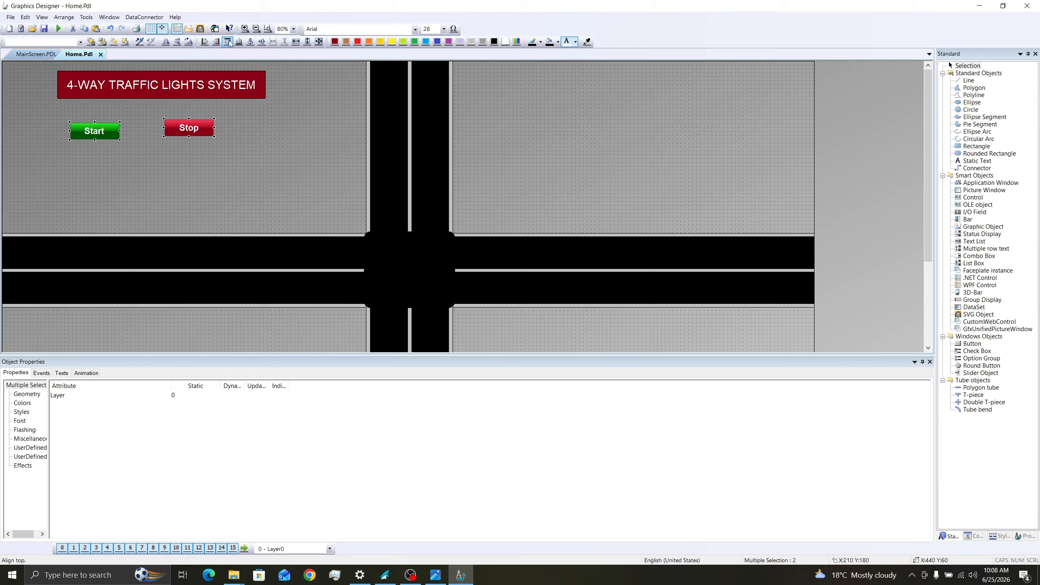
pyautogui.click(237, 43)
# - Add a static text reading "Sequence:" below the Start button
pyautogui.click(75, 176)
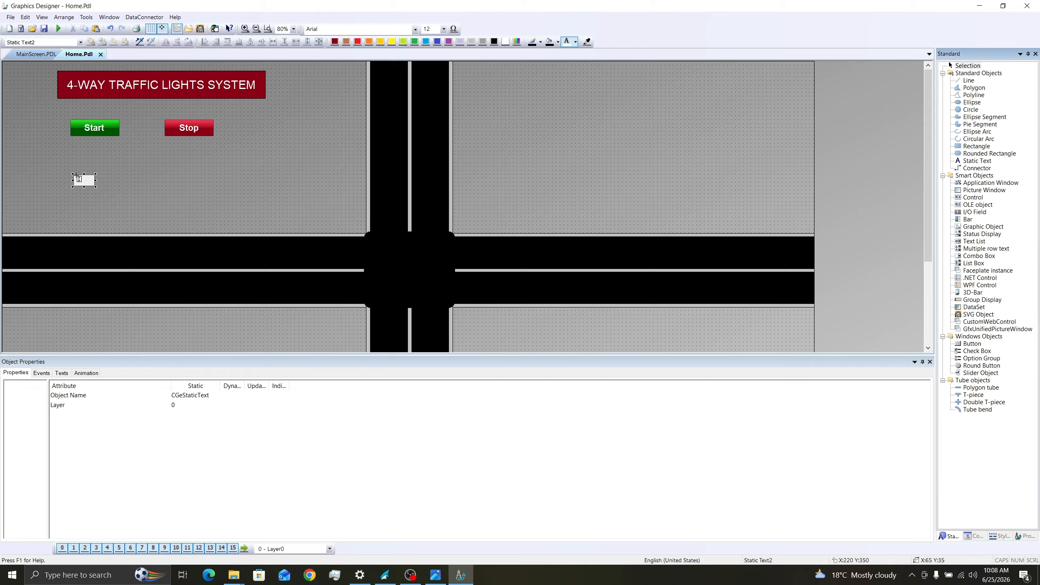
pyautogui.write('Sequence:')
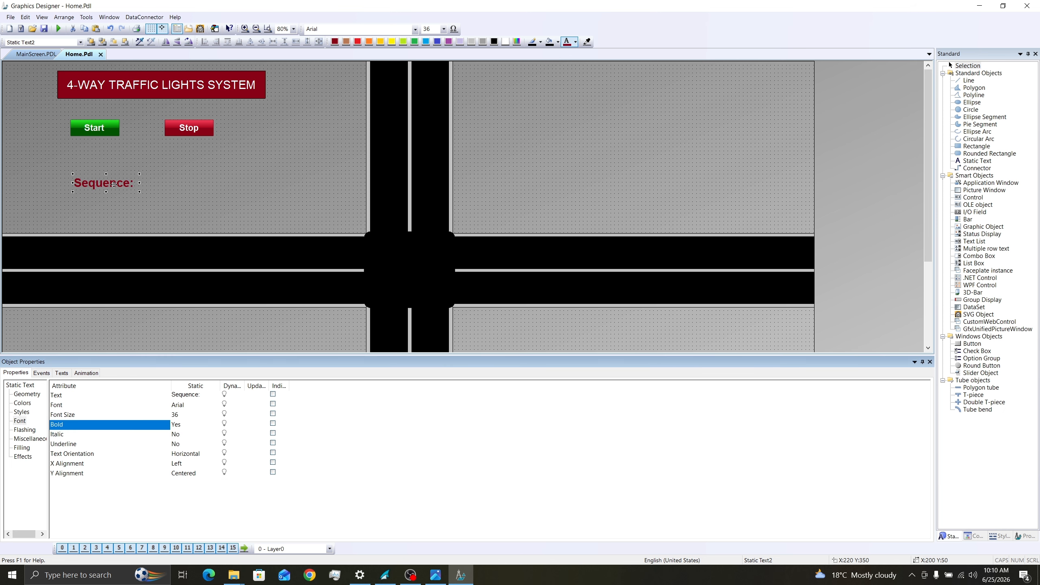
# - Add a static text reading "OFF" to the right of the Sequence label
pyautogui.click(977, 160)
pyautogui.click(149, 164)
pyautogui.write('OFF')
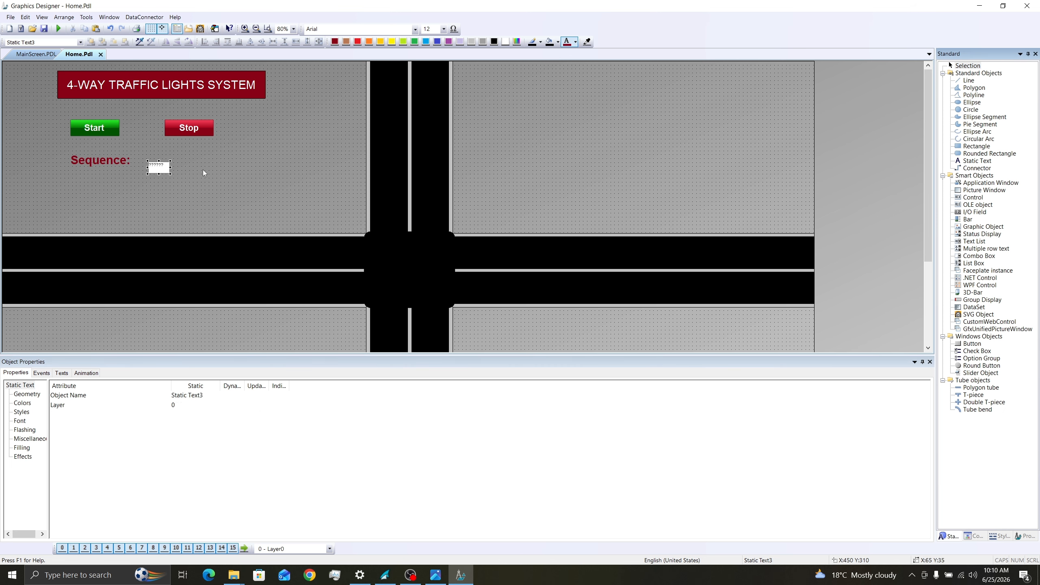
# - Format the OFF text beside the Sequence label with font size 28 and bold
pyautogui.click(443, 29)
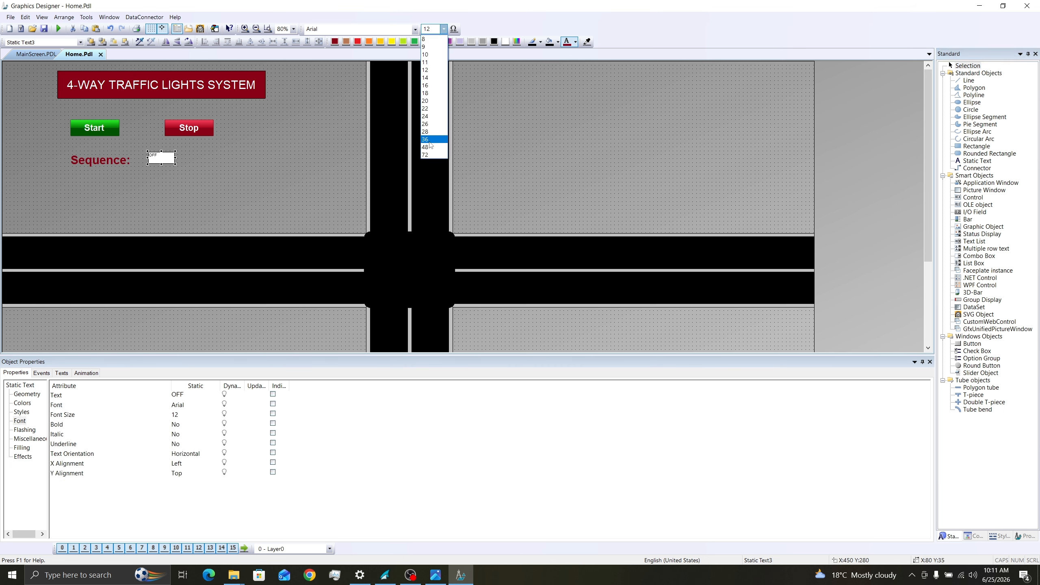
pyautogui.click(425, 131)
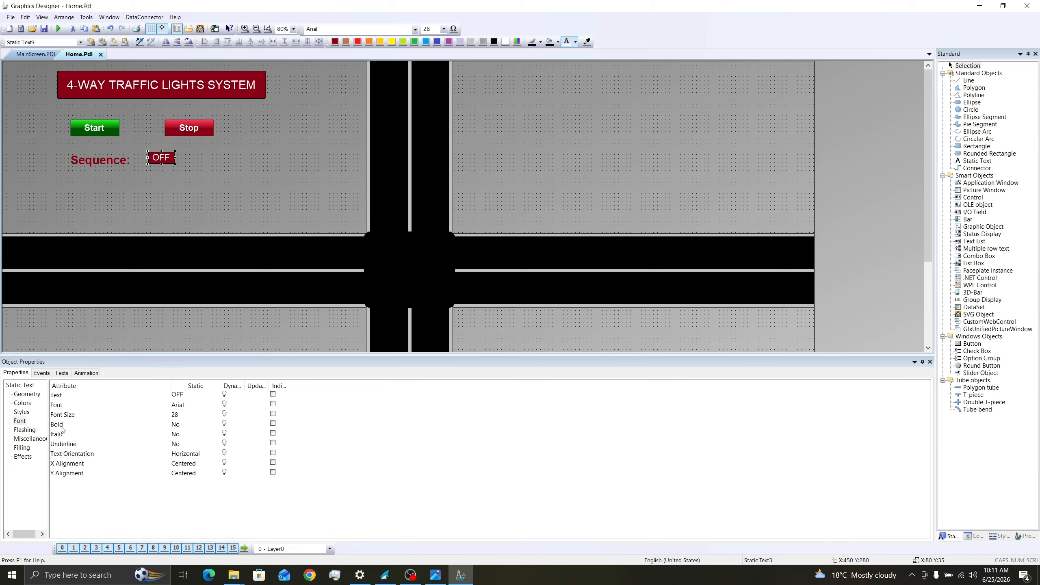
pyautogui.doubleClick(176, 425)
pyautogui.click(173, 161)
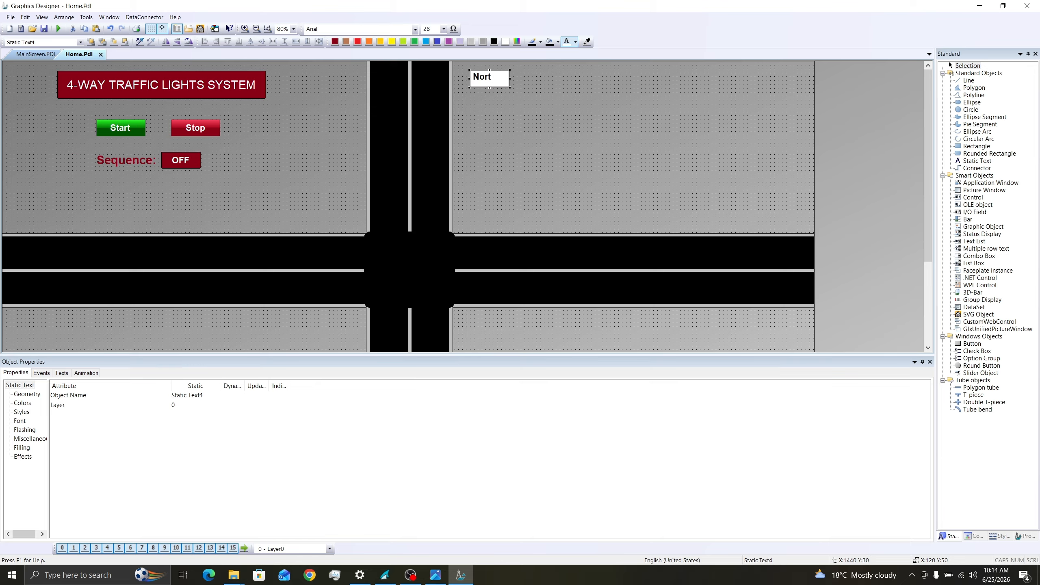
# - Enter "Timer 1|North-South Go" in the static text at the upper edge of the northeast quadrant and widen its box
pyautogui.write('Timer 1|')
pyautogui.moveTo(510, 79); pyautogui.dragTo(615, 82)
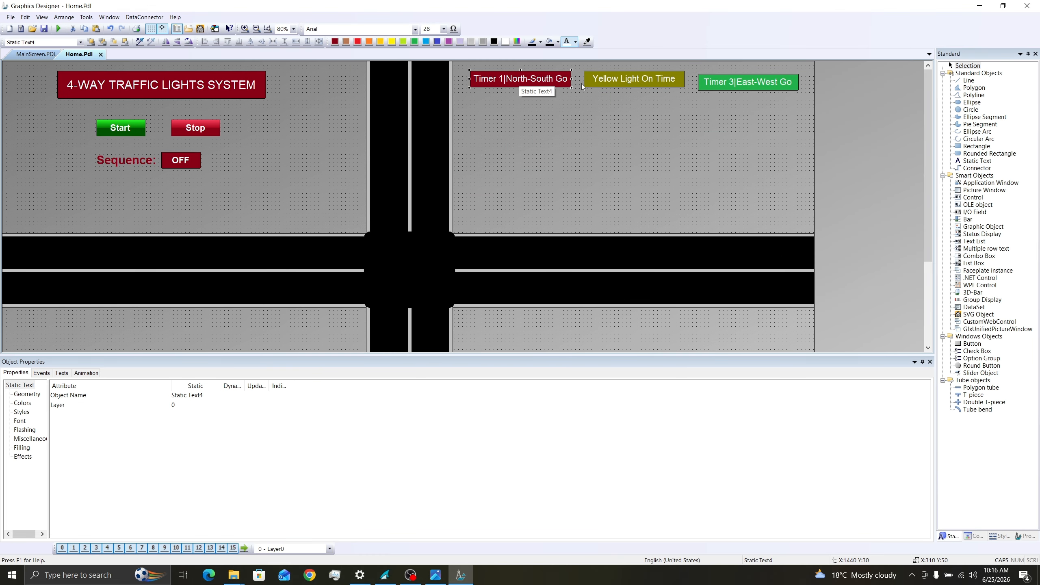
# - Align the three timer labels along their top edges, space them evenly horizontally, and save the picture
pyautogui.keyDown('shift'); pyautogui.click(596, 82); pyautogui.keyUp('shift')
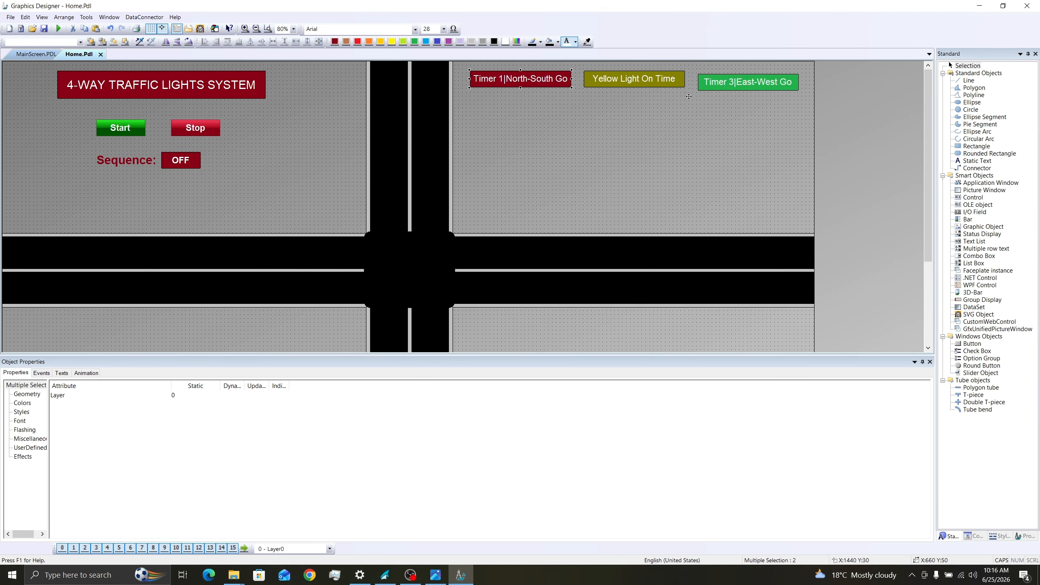
pyautogui.keyDown('shift'); pyautogui.click(721, 83); pyautogui.keyUp('shift')
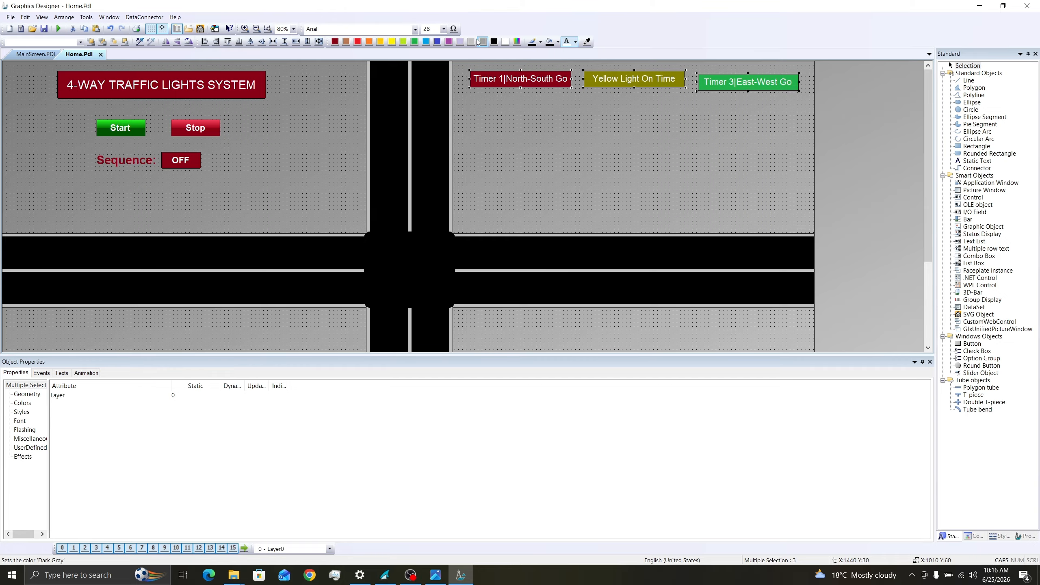
pyautogui.click(229, 41)
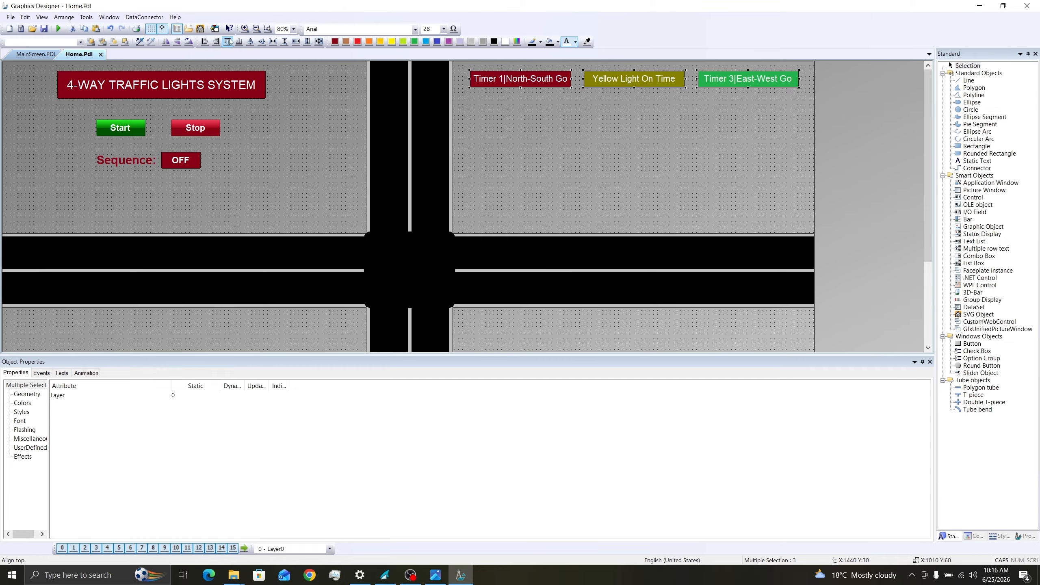
pyautogui.click(273, 41)
pyautogui.click(538, 166)
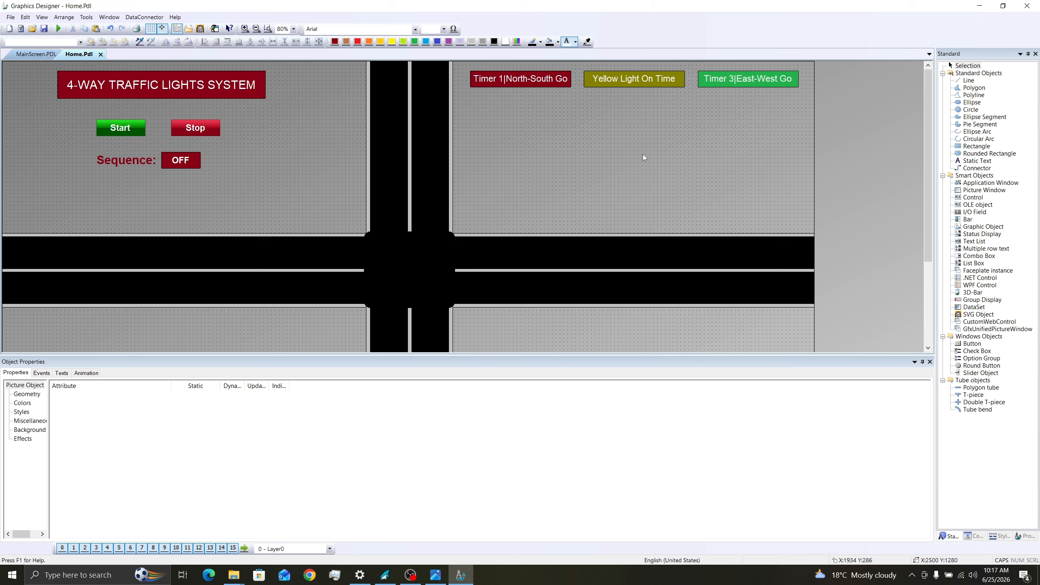
pyautogui.click(44, 28)
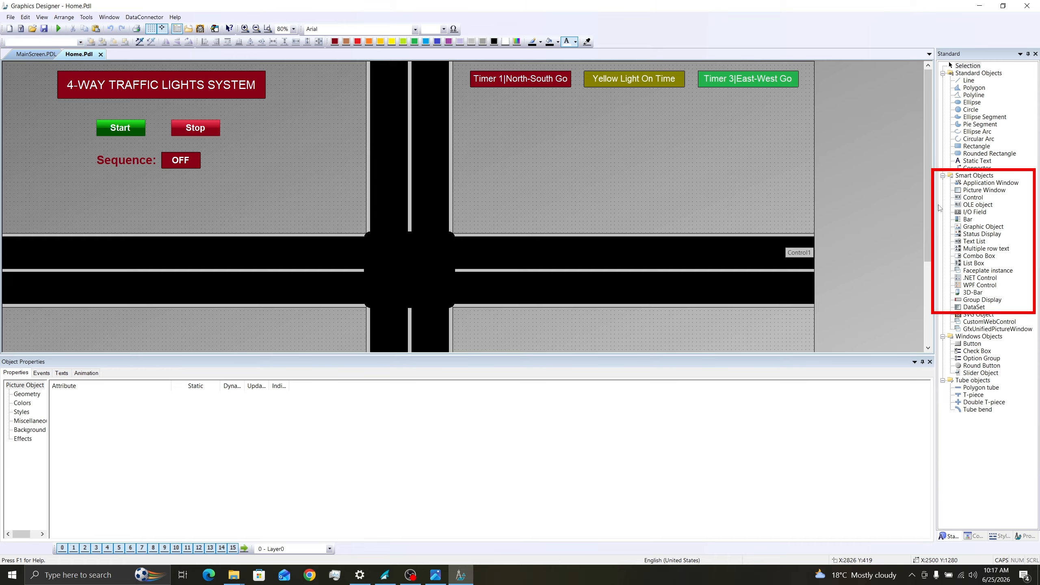
# - Insert an I/O field without a tag below the Timer 1 label and size it about 210 by 50
pyautogui.click(975, 211)
pyautogui.click(483, 101)
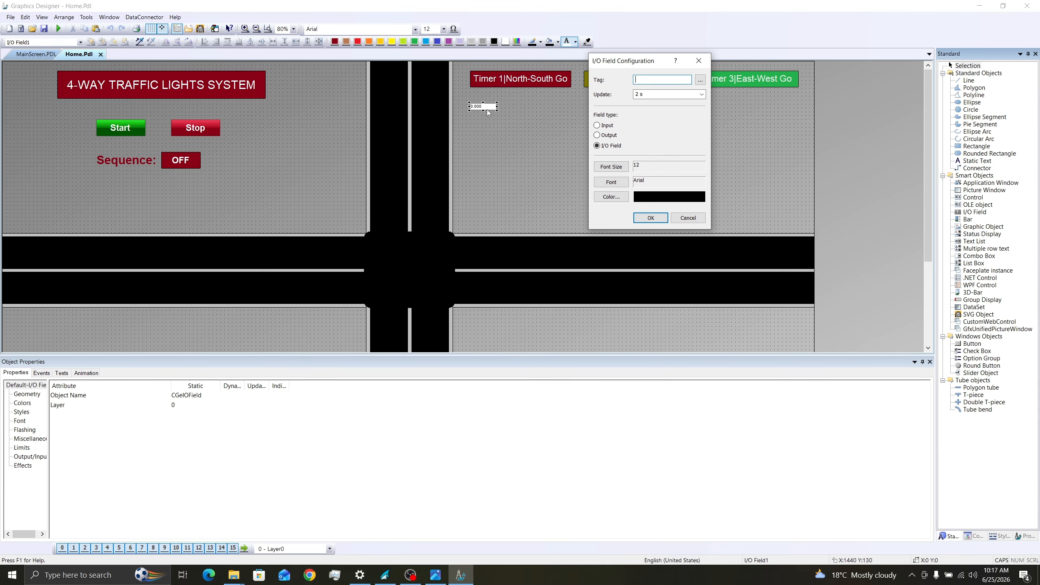
pyautogui.press('Escape')
pyautogui.moveTo(497, 114); pyautogui.dragTo(550, 108)
pyautogui.moveTo(482, 108); pyautogui.dragTo(477, 108)
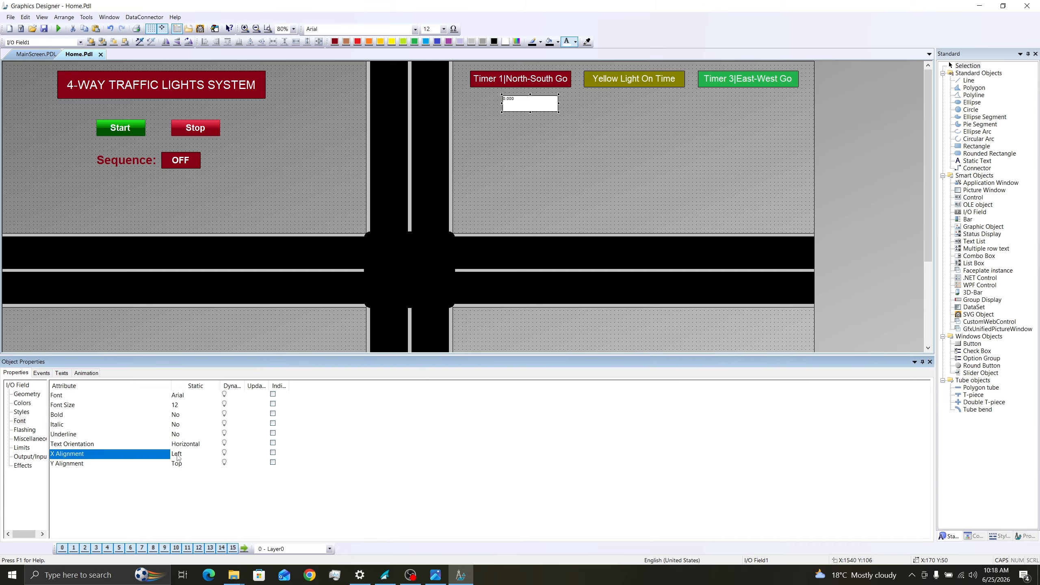
# - Center the I/O field's text horizontally and vertically and format it as bold with font size 28
pyautogui.doubleClick(180, 453)
pyautogui.click(192, 475)
pyautogui.doubleClick(186, 464)
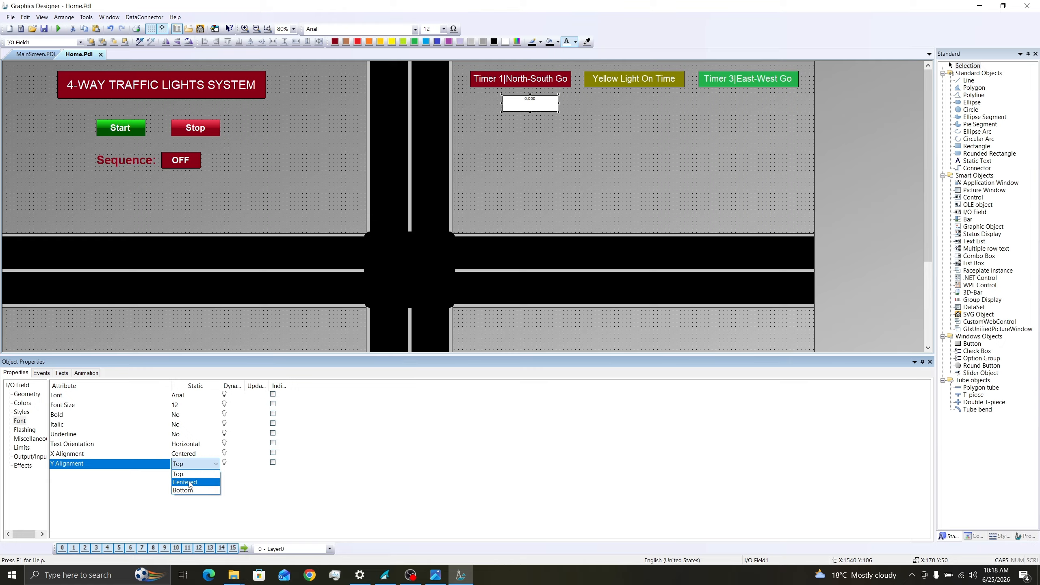
pyautogui.click(191, 483)
pyautogui.click(444, 29)
pyautogui.click(429, 130)
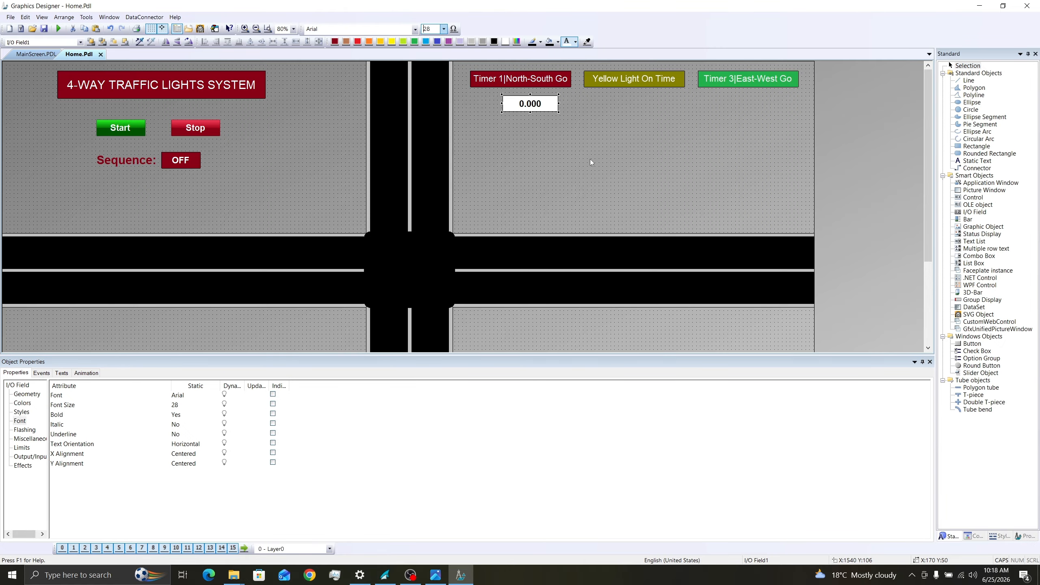
# - Duplicate the I/O field below the Yellow Light and Timer 3 labels and once more beneath the Timer 1 field
pyautogui.hotkey('ctrl', 'c')
pyautogui.hotkey('ctrl', 'v')
pyautogui.moveTo(541, 110); pyautogui.dragTo(528, 128)
pyautogui.hotkey('ctrl', 'c')
pyautogui.hotkey('ctrl', 'v')
pyautogui.hotkey('ctrl', 'c')
pyautogui.hotkey('ctrl', 'v')
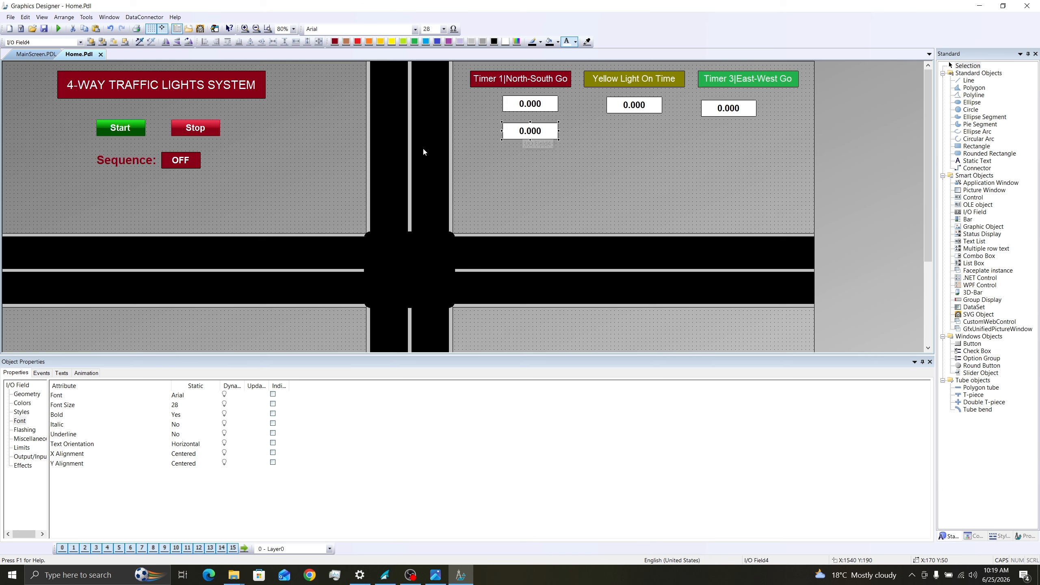
# - Duplicate the OFF text to the left of the second-row field, change it to "SET", and color its background black
pyautogui.click(180, 161)
pyautogui.hotkey('ctrl', 'c')
pyautogui.hotkey('ctrl', 'v')
pyautogui.moveTo(186, 165); pyautogui.dragTo(628, 135)
pyautogui.doubleClick(479, 130)
pyautogui.write('SET')
pyautogui.press('capslock')
pyautogui.press('Return')
pyautogui.click(496, 43)
# - Duplicate the second-row I/O field into the Yellow Light and Timer 3 columns
pyautogui.click(531, 132)
pyautogui.hotkey('ctrl', 'c')
pyautogui.hotkey('ctrl', 'v')
pyautogui.hotkey('ctrl', 'v')
pyautogui.moveTo(536, 138); pyautogui.dragTo(729, 135)
# - Align the SET label and second-row fields along their top edges, and space the three fields evenly horizontally
pyautogui.moveTo(784, 154); pyautogui.dragTo(455, 118)
pyautogui.click(227, 42)
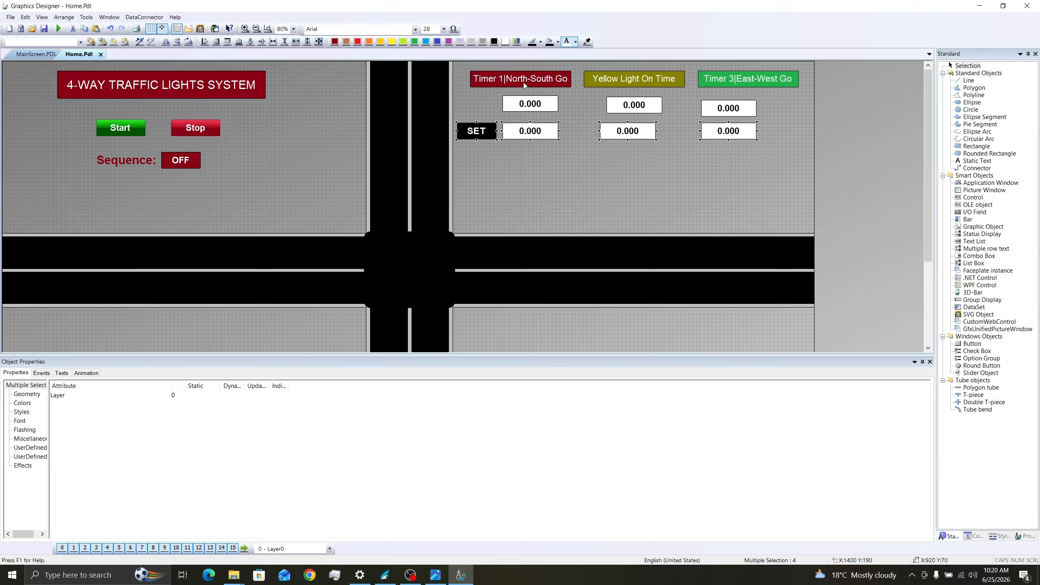
pyautogui.click(537, 131)
pyautogui.keyDown('shift'); pyautogui.click(646, 131); pyautogui.keyUp('shift')
pyautogui.keyDown('shift'); pyautogui.click(724, 129); pyautogui.keyUp('shift')
pyautogui.click(273, 42)
# - Align the three first-row I/O fields along their top edges and space them evenly horizontally
pyautogui.click(537, 105)
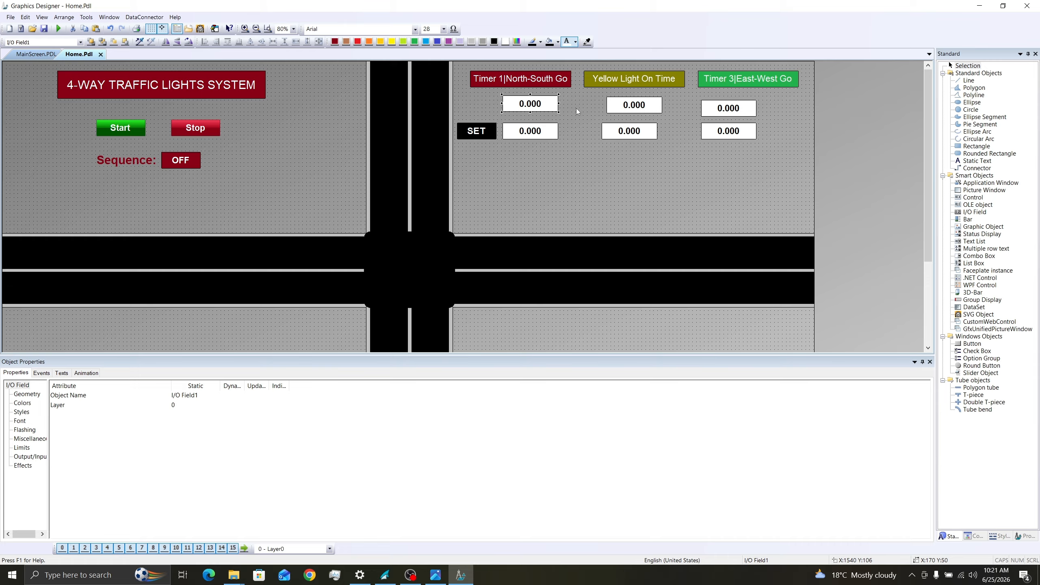
pyautogui.keyDown('shift'); pyautogui.click(631, 110); pyautogui.keyUp('shift')
pyautogui.keyDown('shift'); pyautogui.click(717, 107); pyautogui.keyUp('shift')
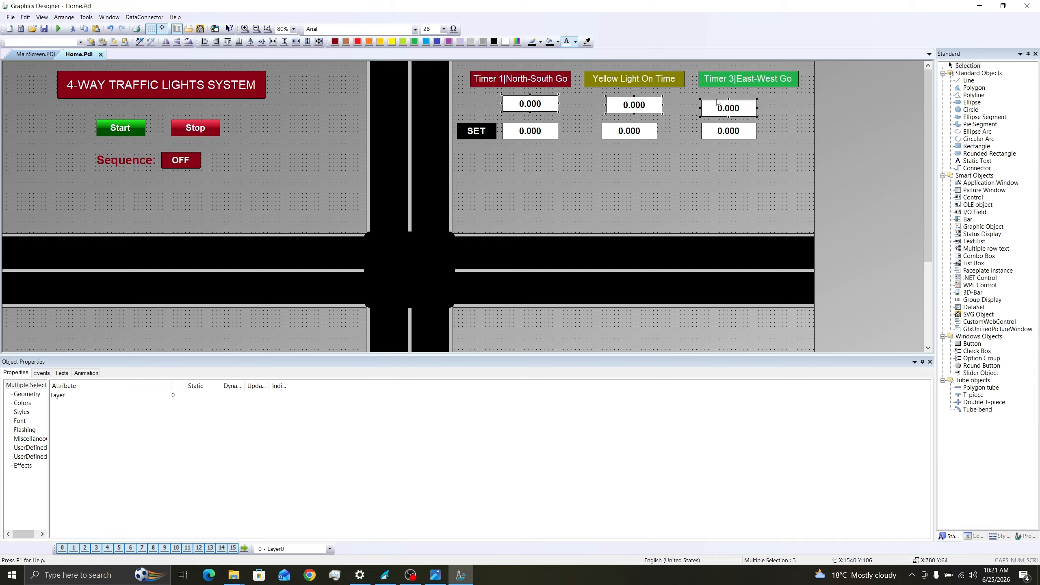
pyautogui.click(230, 43)
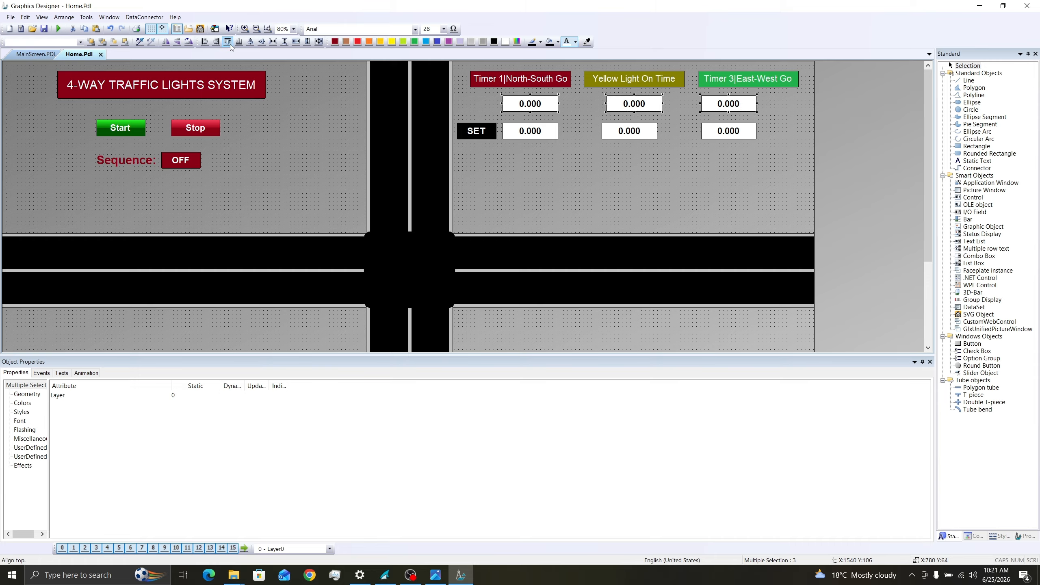
pyautogui.click(273, 41)
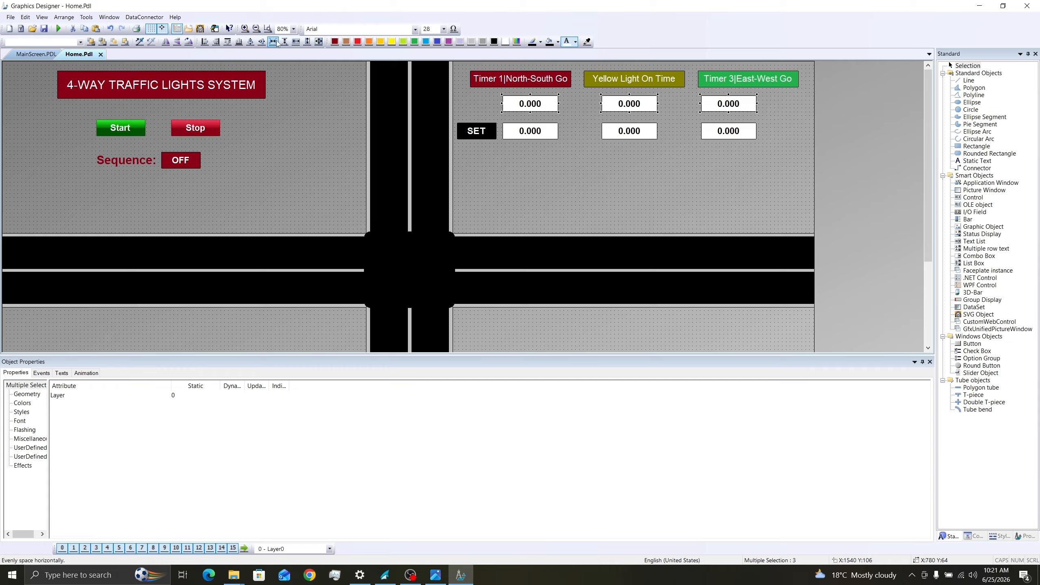
pyautogui.click(567, 168)
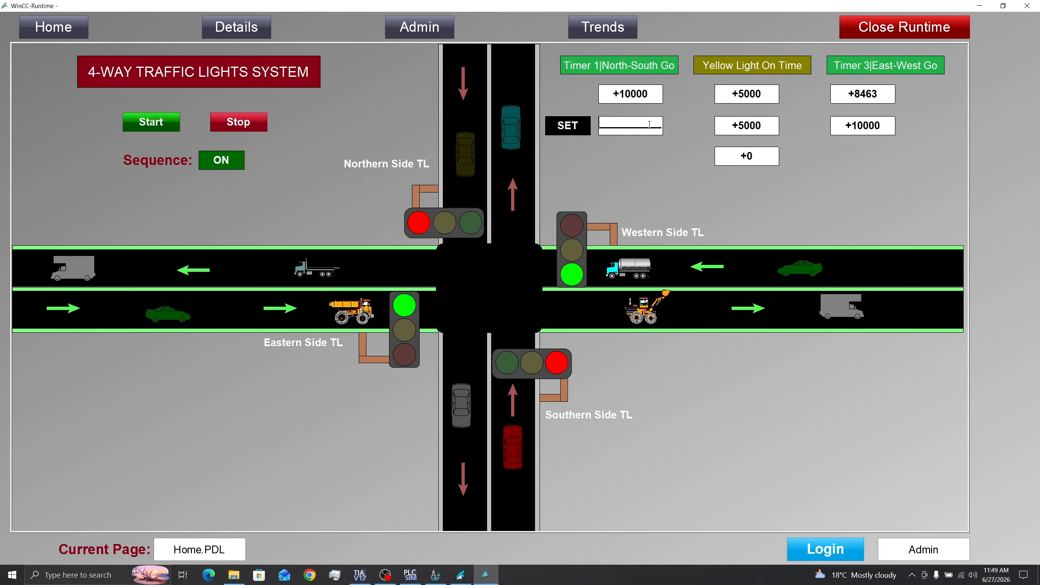
# - Enter 15000 as the Timer 1 SET value in WinCC Runtime
pyautogui.write('15000')
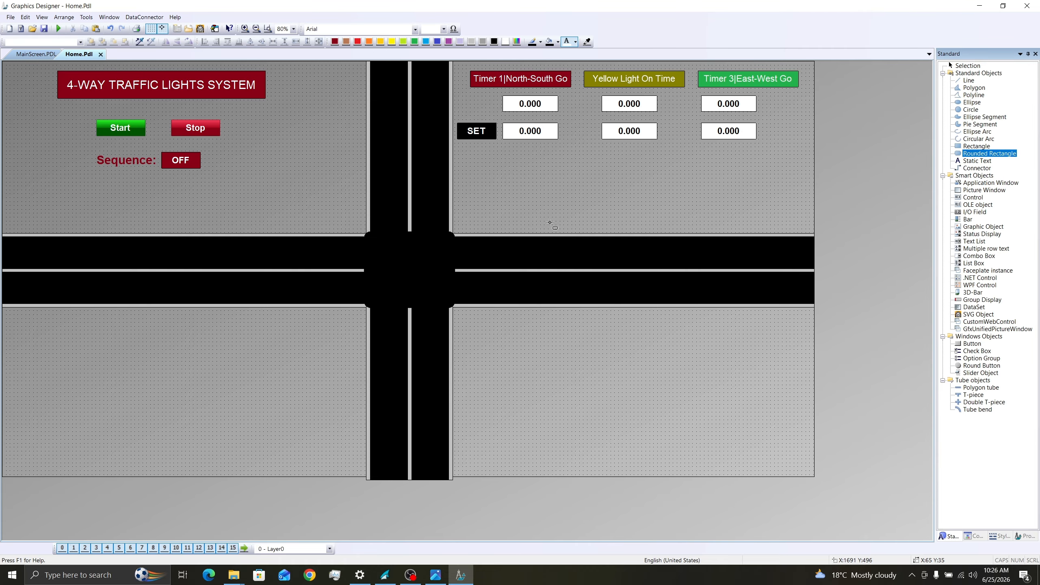
# - Draw a rounded rectangle about 70 by 180 at the intersection's northeast corner and disable its global color scheme
pyautogui.moveTo(470, 219)
pyautogui.mouseDown()
pyautogui.moveTo(481, 260)
pyautogui.moveTo(494, 262)
pyautogui.mouseUp()
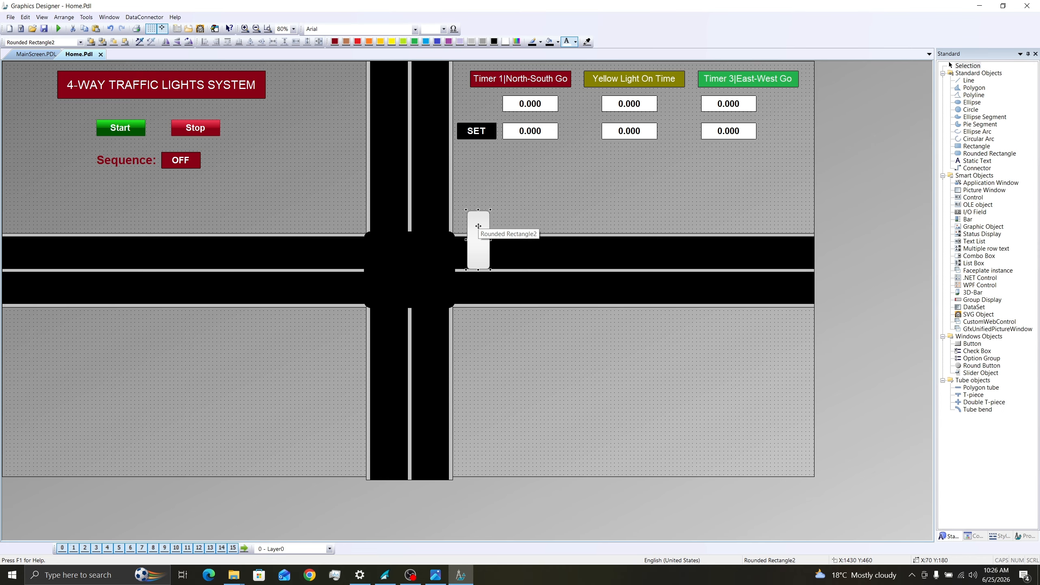
pyautogui.rightClick(478, 226)
pyautogui.click(516, 340)
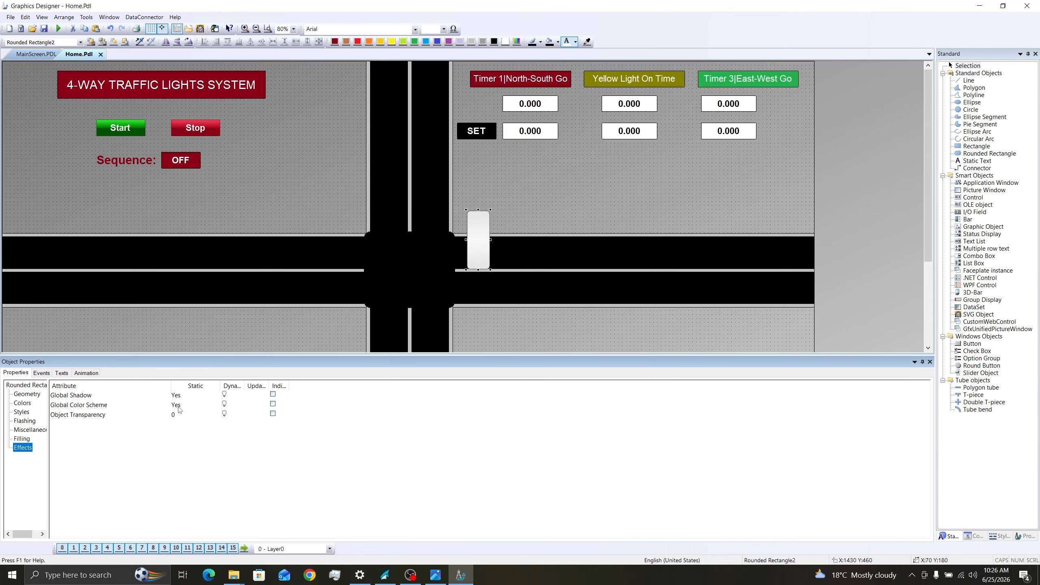
pyautogui.doubleClick(177, 406)
pyautogui.click(587, 192)
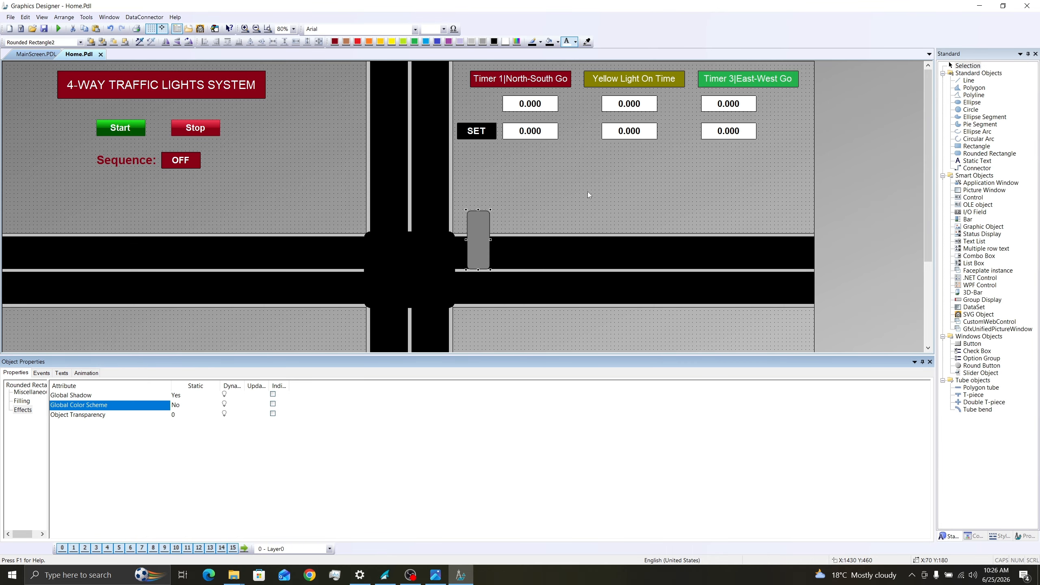
pyautogui.click(483, 234)
# - Draw a horizontal rectangle about 90 by 20 extending right from the housing, disable its global color scheme, and fill it brown
pyautogui.click(977, 147)
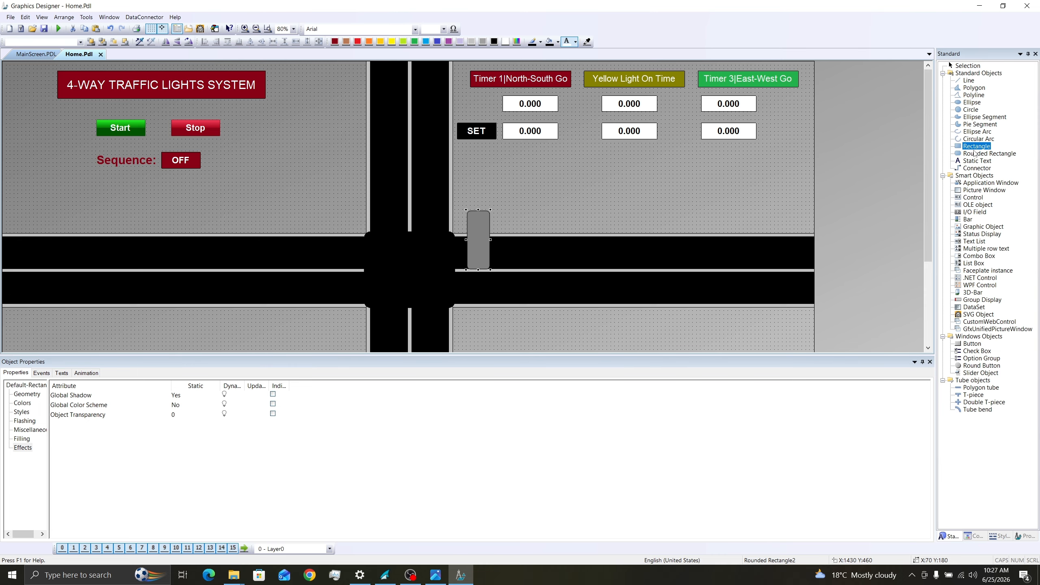
pyautogui.moveTo(489, 213)
pyautogui.mouseDown()
pyautogui.moveTo(533, 221)
pyautogui.moveTo(520, 221)
pyautogui.mouseUp()
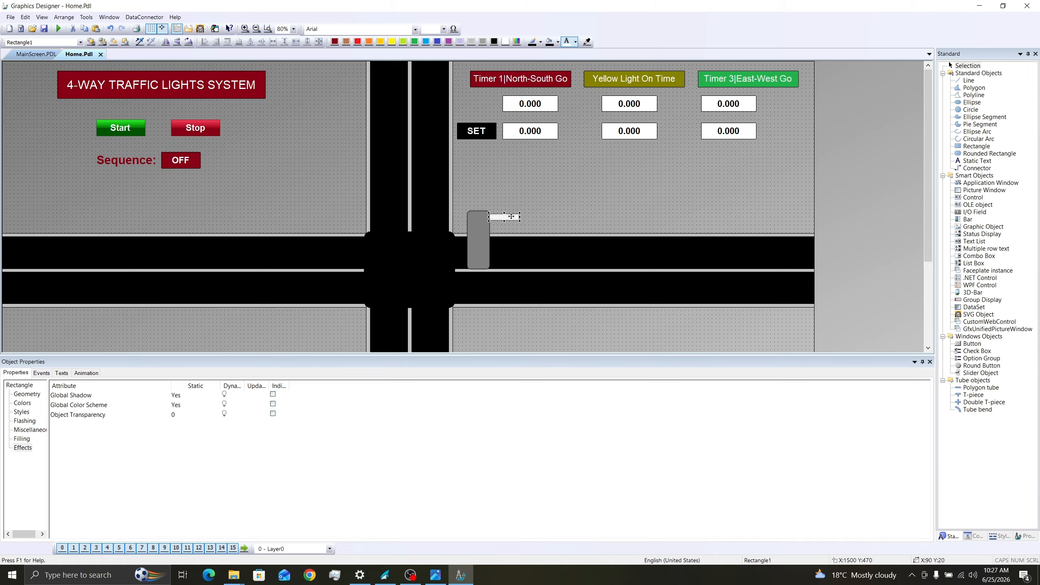
pyautogui.doubleClick(82, 405)
pyautogui.click(346, 41)
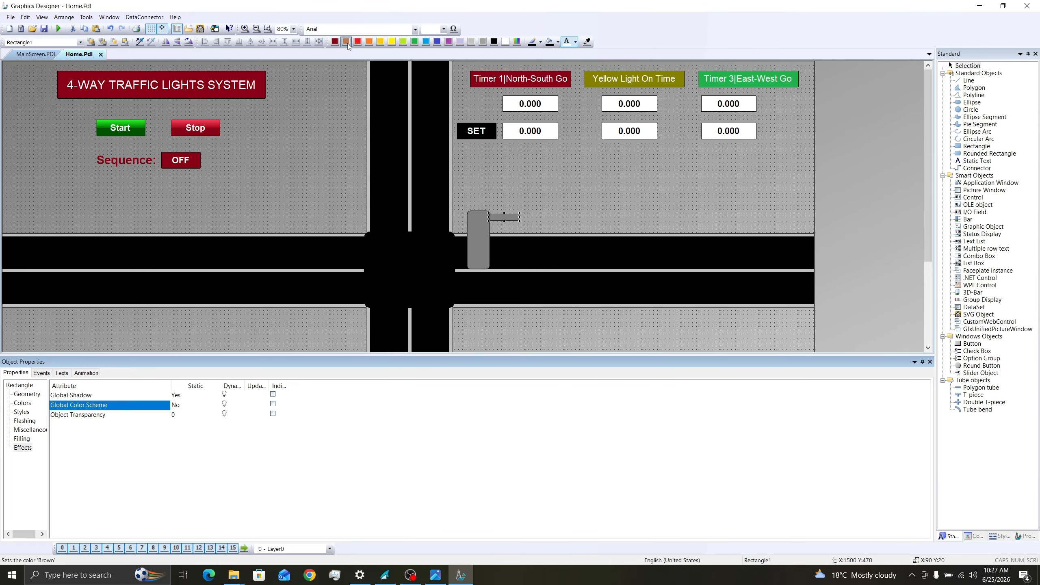
# - Duplicate the brown bar, rotate it to vertical at the arm's outer end, and shorten it to about 65
pyautogui.hotkey('ctrl', 'c')
pyautogui.hotkey('ctrl', 'v')
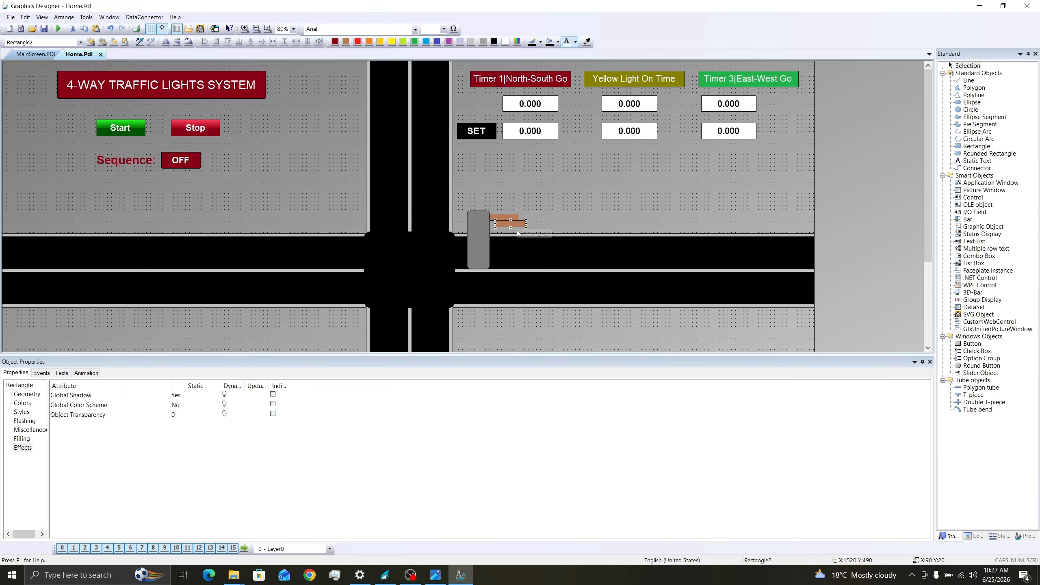
pyautogui.click(189, 42)
pyautogui.moveTo(511, 224); pyautogui.dragTo(515, 228)
pyautogui.moveTo(516, 244); pyautogui.dragTo(516, 235)
# - Send the vertical brown bar to the back
pyautogui.rightClick(518, 225)
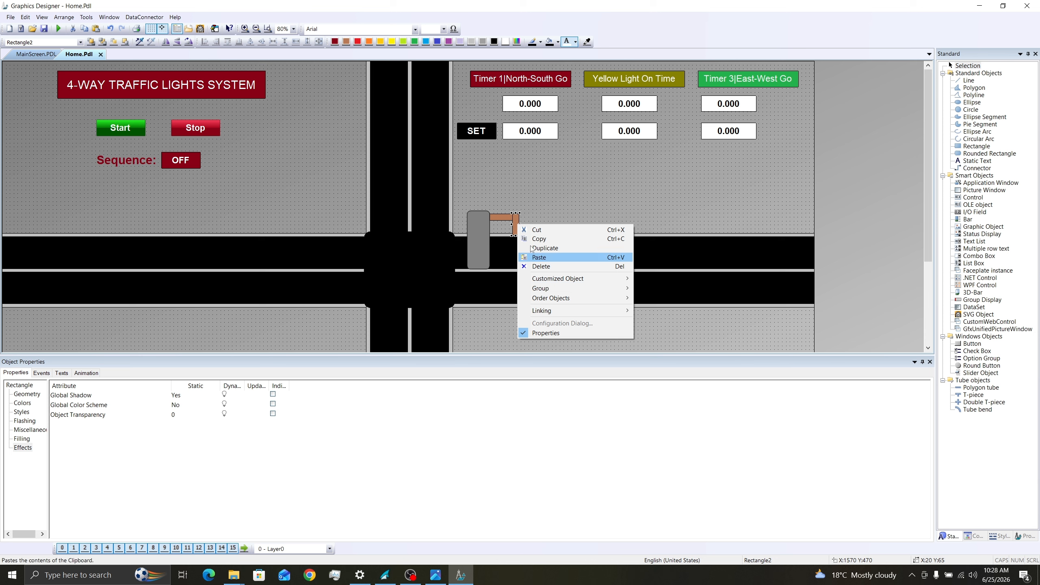
pyautogui.moveTo(561, 299)
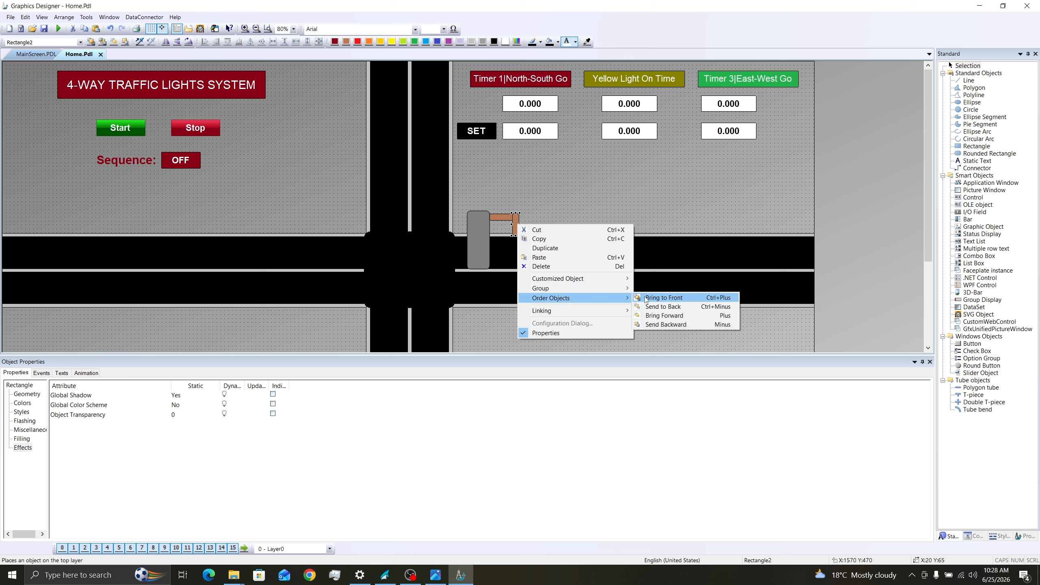
pyautogui.click(668, 308)
# - Draw a circle about 60 by 60 in the upper part of the traffic light housing and disable its global color scheme
pyautogui.click(971, 109)
pyautogui.moveTo(473, 216); pyautogui.dragTo(491, 237)
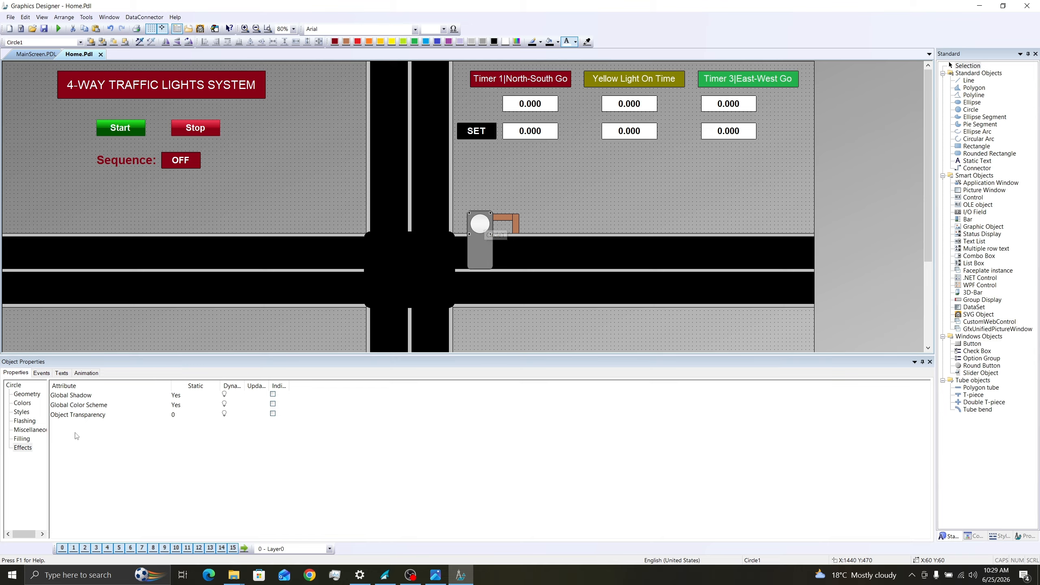
pyautogui.doubleClick(182, 408)
# - Duplicate the lamp circle twice and stack the copies below it inside the housing
pyautogui.click(484, 230)
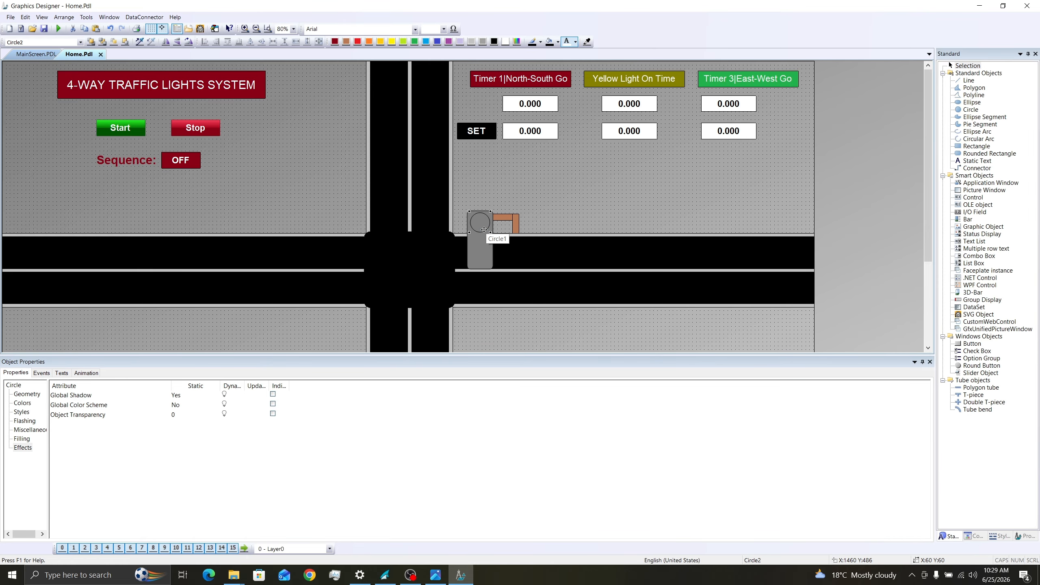
pyautogui.moveTo(484, 230); pyautogui.dragTo(484, 235)
pyautogui.hotkey('ctrl', 'v')
pyautogui.click(493, 245)
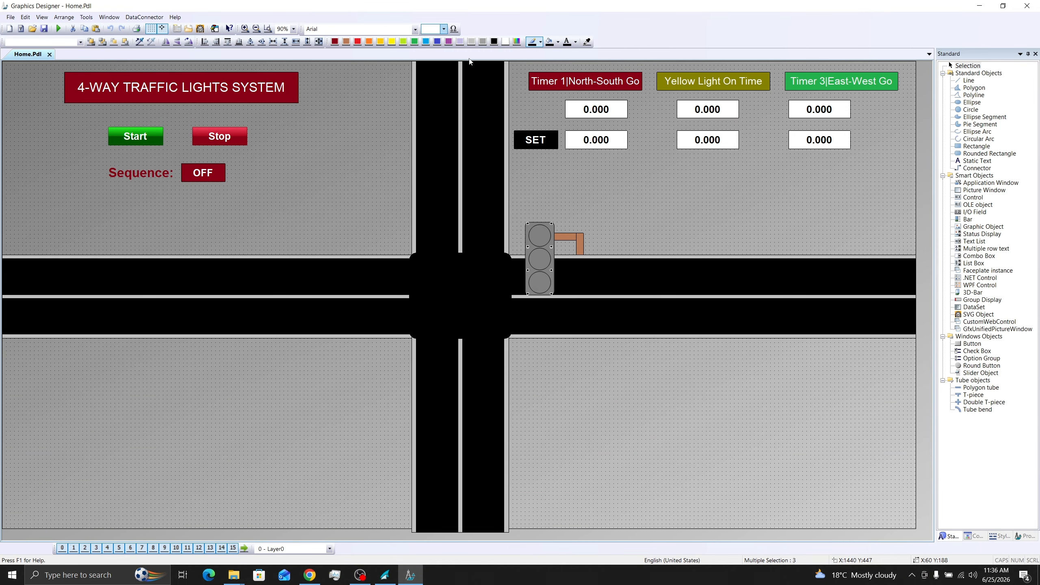
# - Add a "Western Side TL" label in white size 28 text beside the traffic light's brown arm
pyautogui.hotkey('ctrl', 'v')
pyautogui.doubleClick(627, 239)
pyautogui.write('Weste')
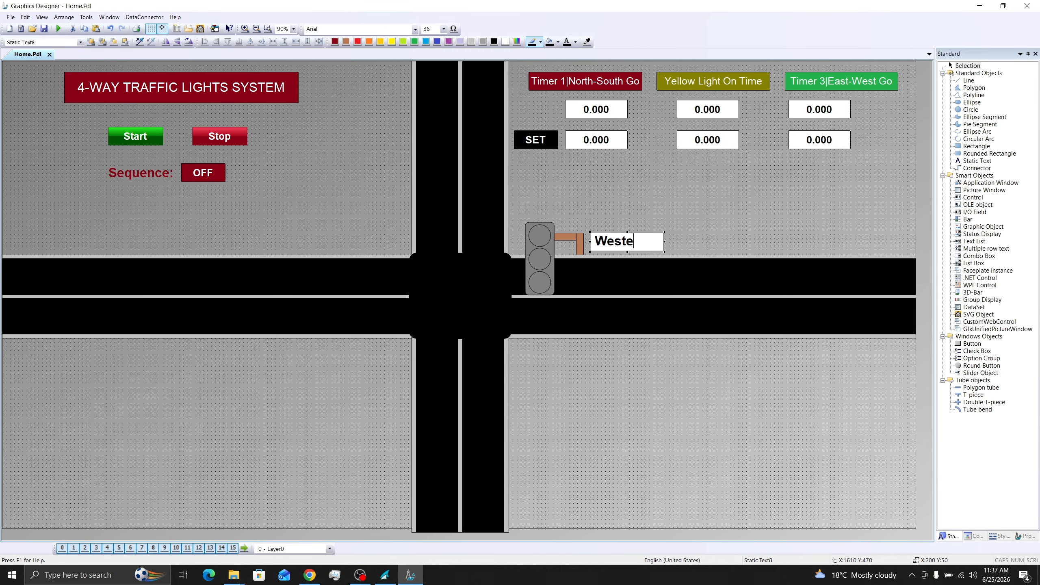
pyautogui.write('rn Side TL')
pyautogui.click(745, 179)
pyautogui.click(567, 42)
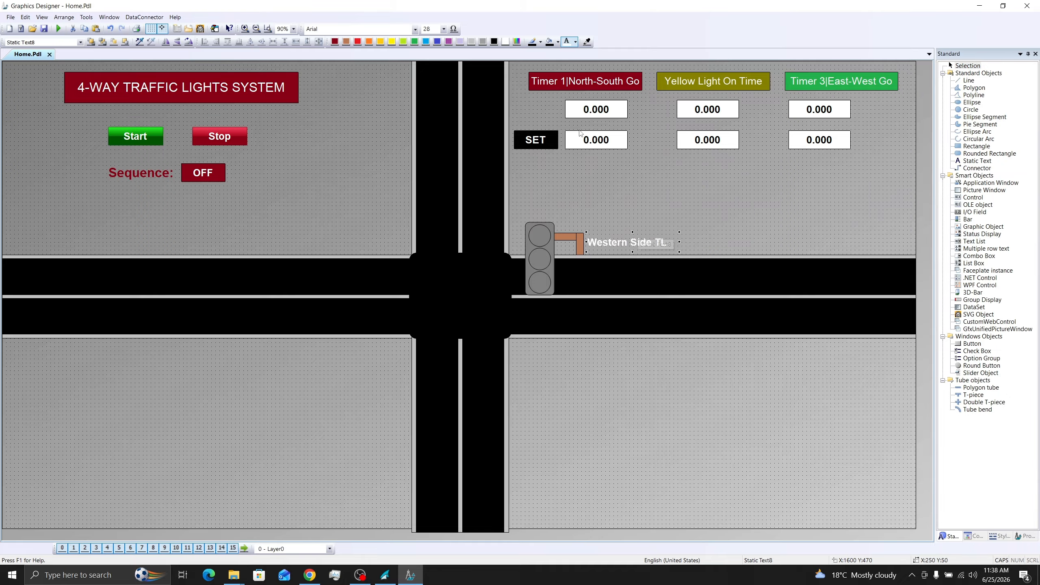
# - Fill the bottom lamp of the traffic light with green 00B500 at 80 transparency
pyautogui.click(540, 282)
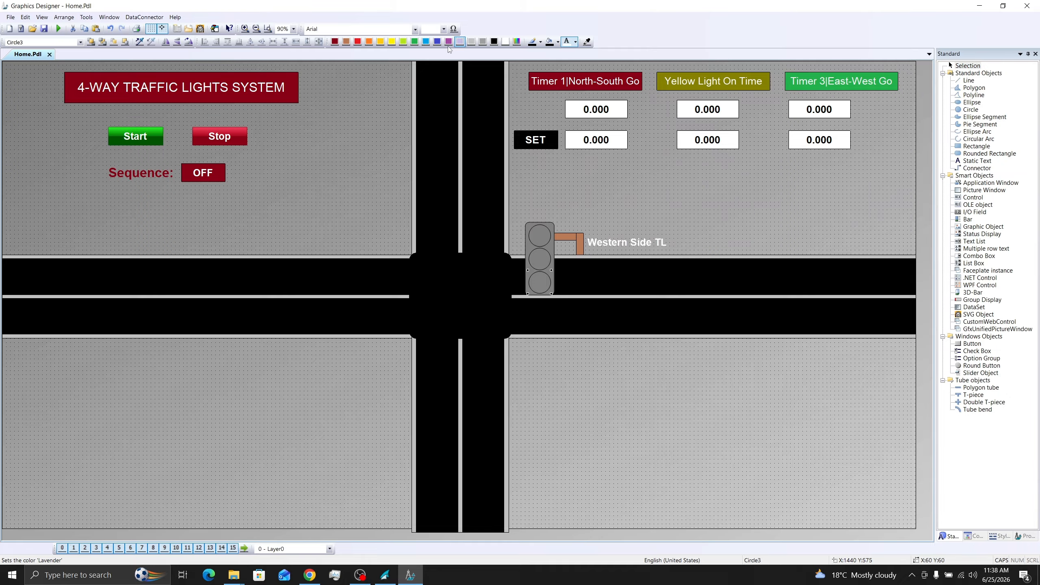
pyautogui.click(517, 41)
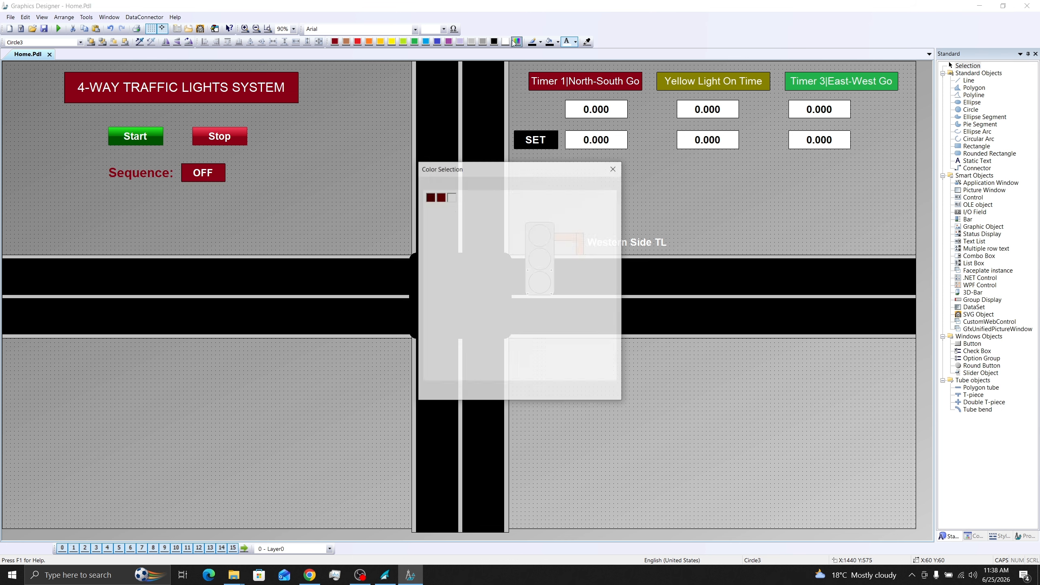
pyautogui.click(471, 228)
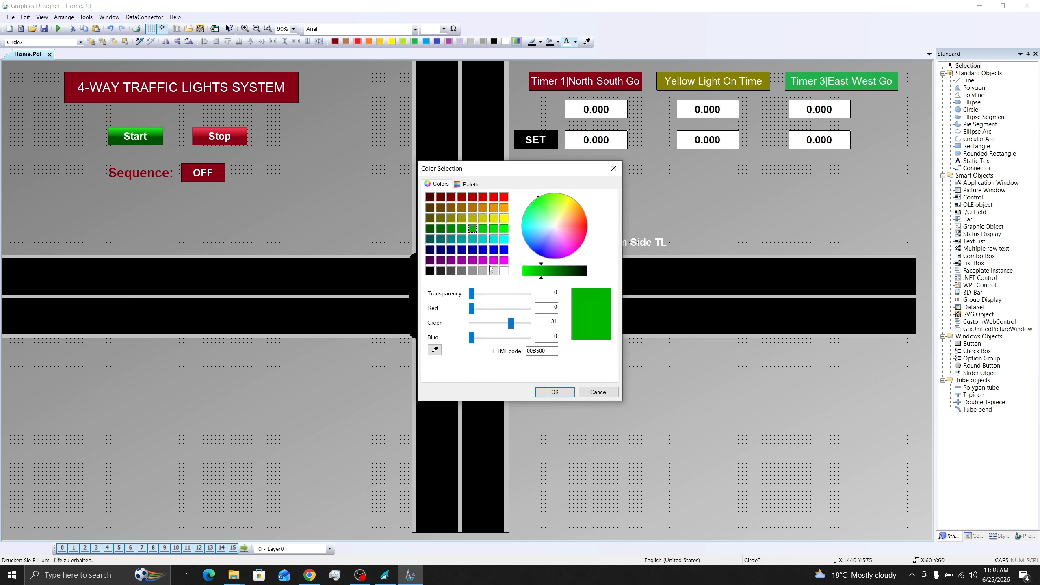
pyautogui.moveTo(476, 293); pyautogui.dragTo(516, 297)
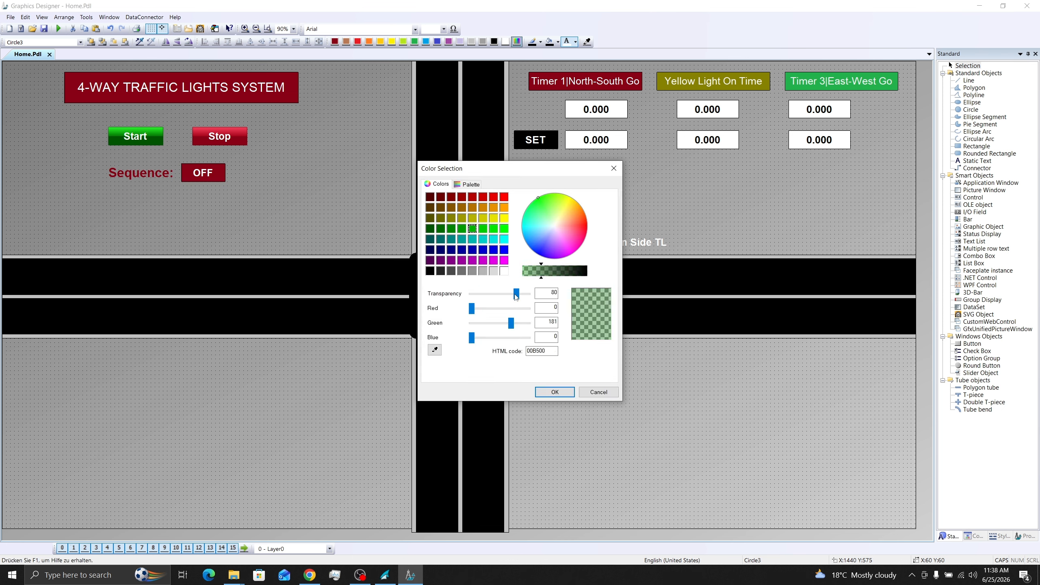
pyautogui.click(555, 392)
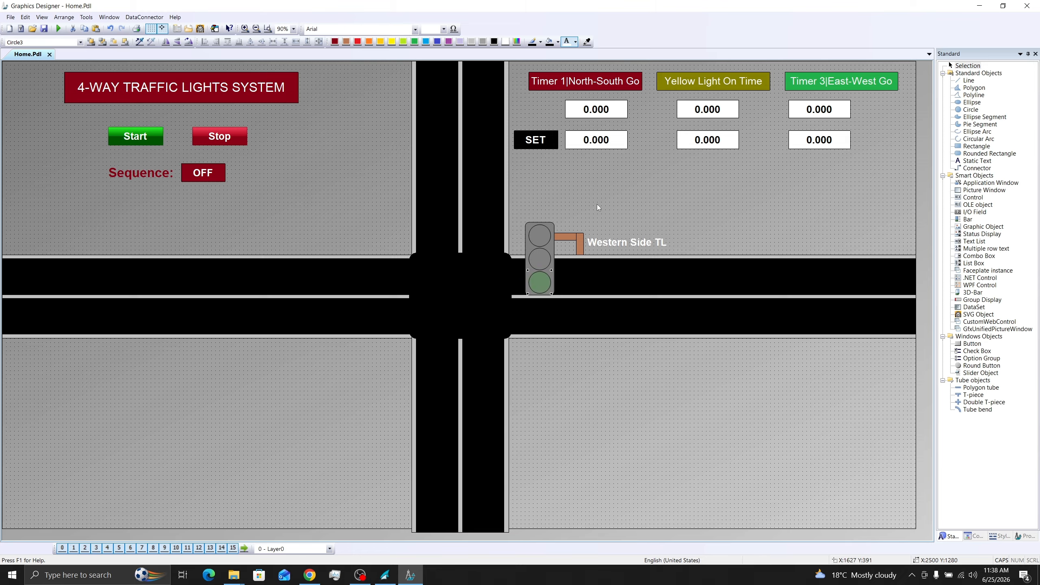
# - Fill the middle lamp with yellow CECA00 at about 81 transparency
pyautogui.click(540, 259)
pyautogui.click(517, 42)
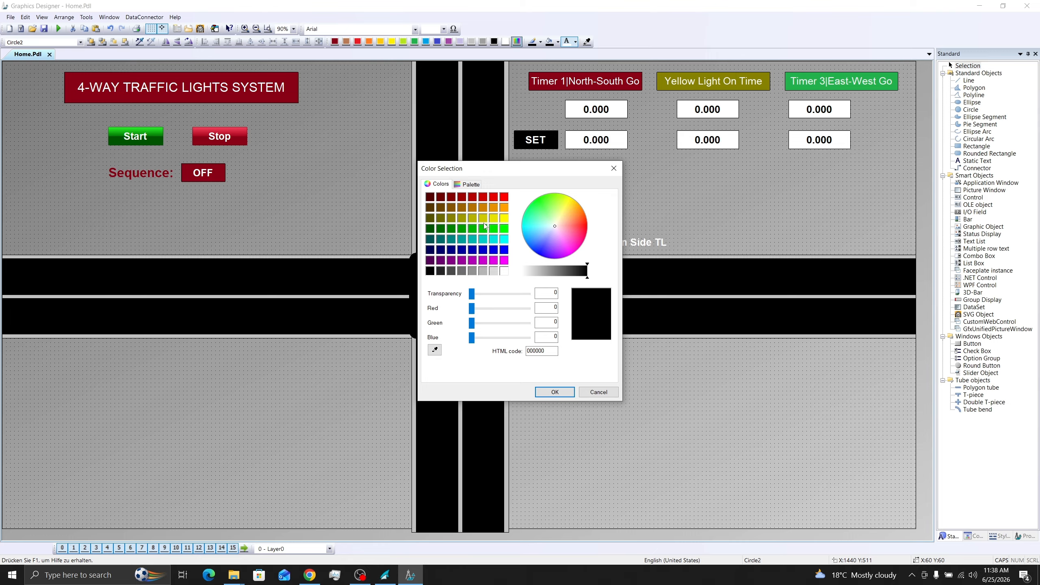
pyautogui.click(483, 218)
pyautogui.moveTo(472, 293); pyautogui.dragTo(517, 294)
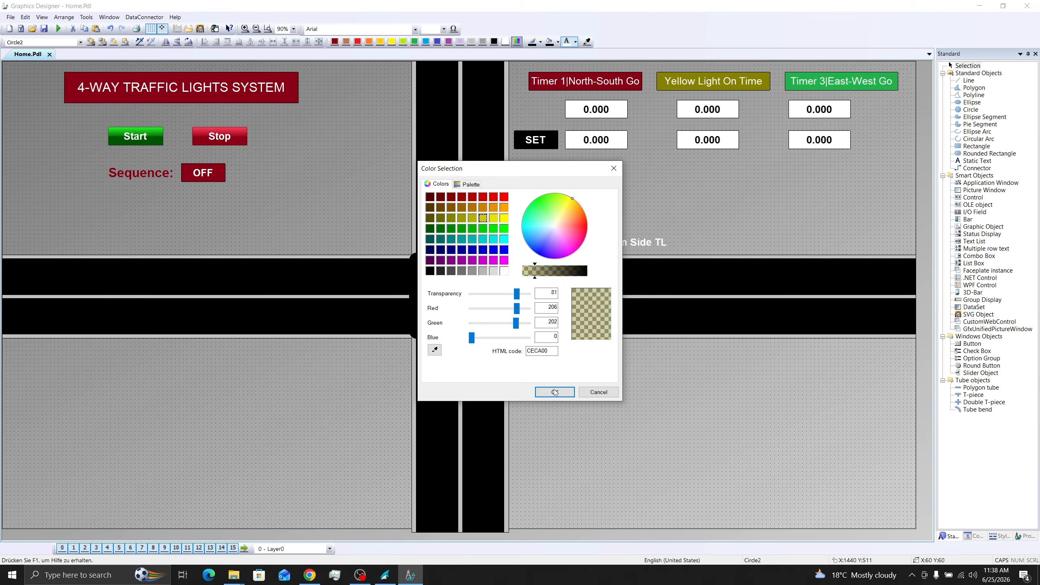
pyautogui.click(555, 393)
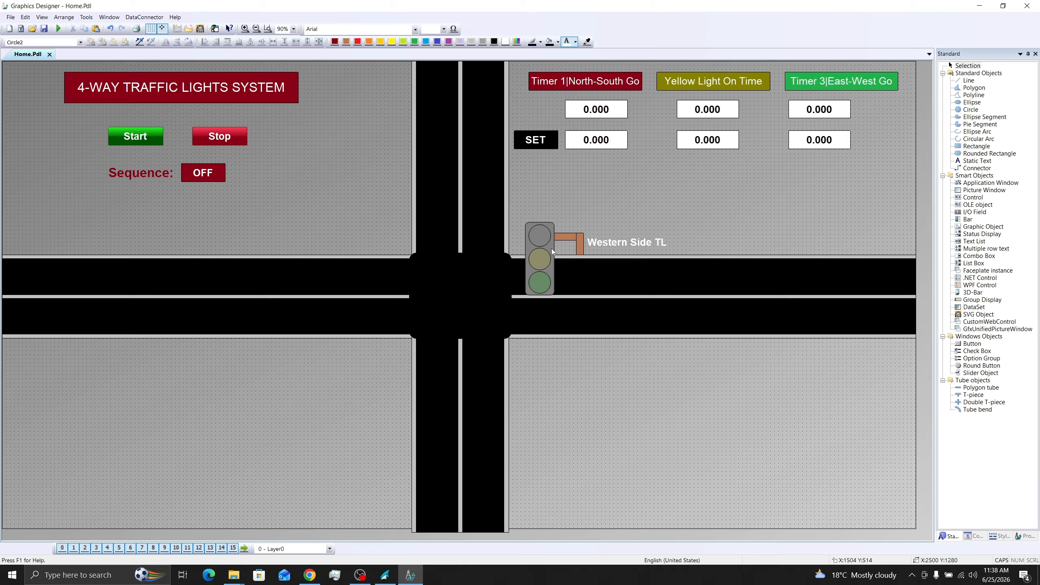
# - Fill the top lamp with red B50000 at about 80 transparency
pyautogui.click(540, 236)
pyautogui.click(519, 41)
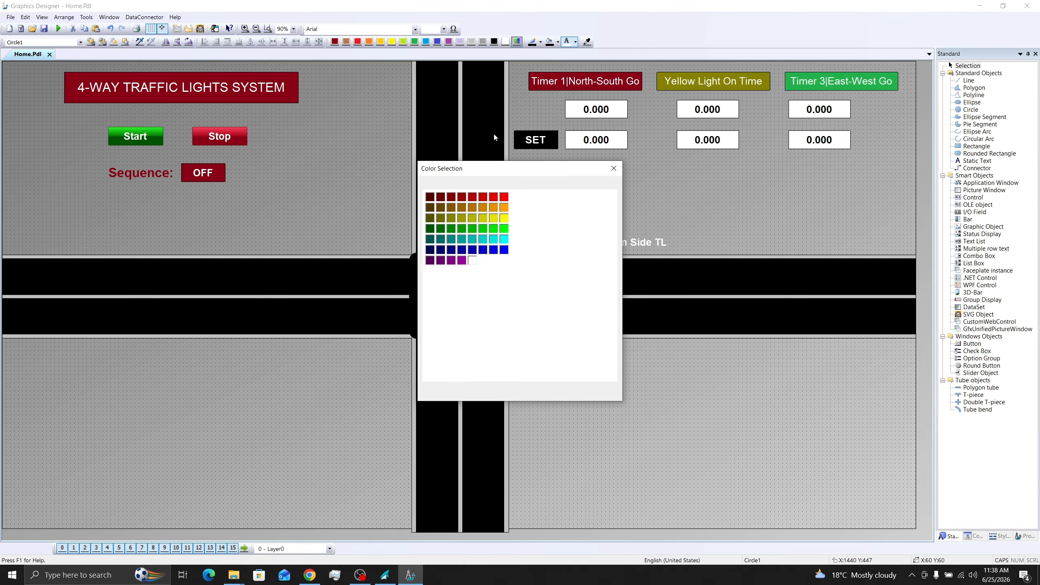
pyautogui.click(473, 197)
pyautogui.moveTo(472, 293); pyautogui.dragTo(517, 301)
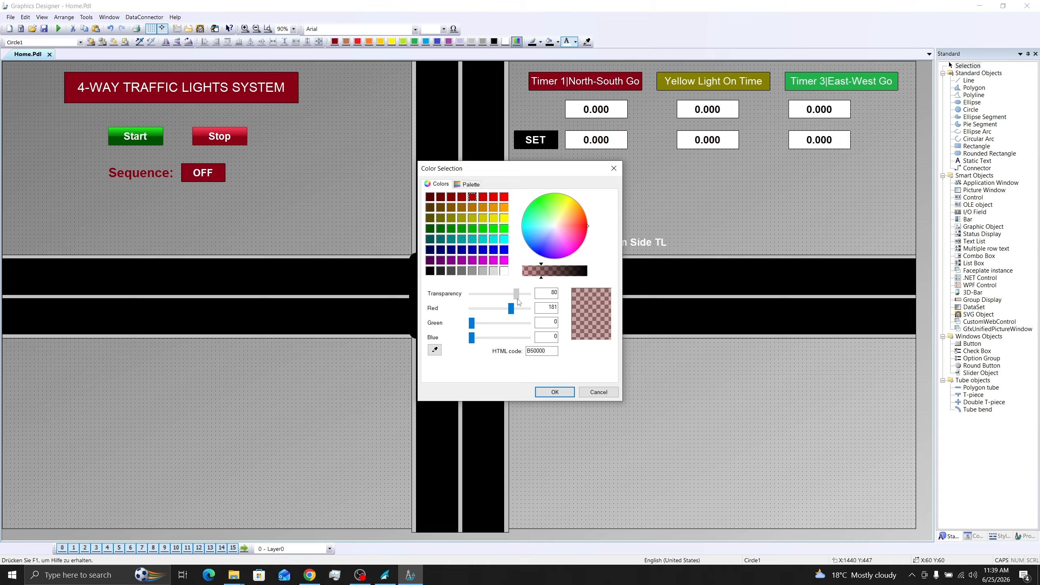
pyautogui.click(555, 391)
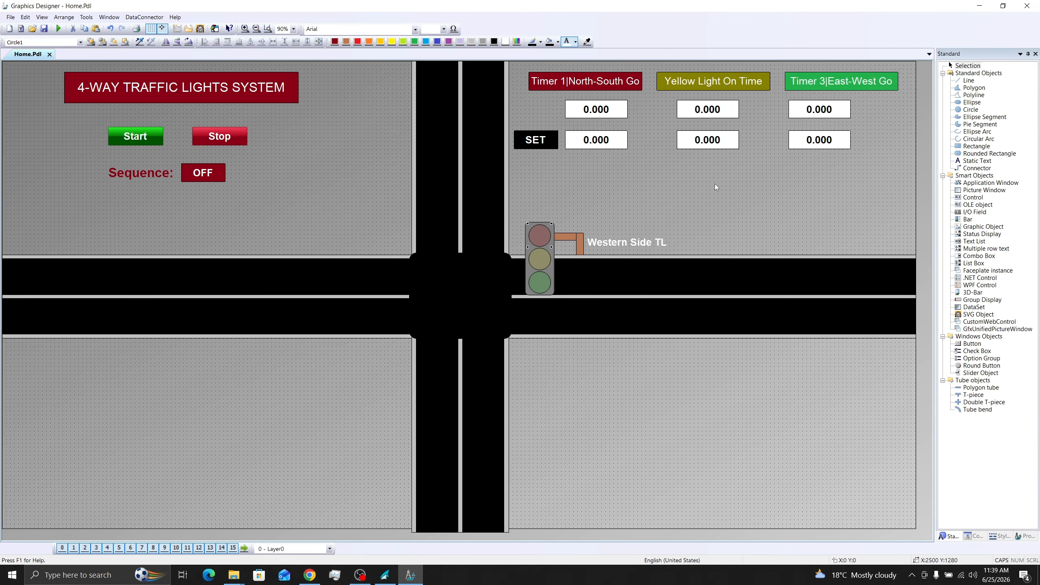
# - Duplicate the complete traffic light with its arm and label three times, placing one copy in each of the other quadrants
pyautogui.click(663, 195)
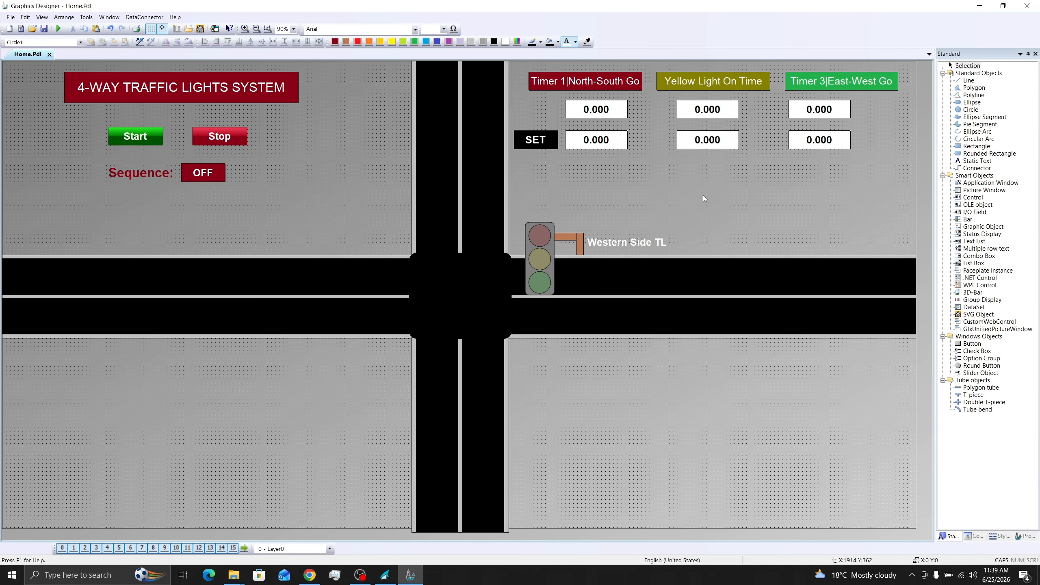
pyautogui.moveTo(703, 195); pyautogui.dragTo(520, 314)
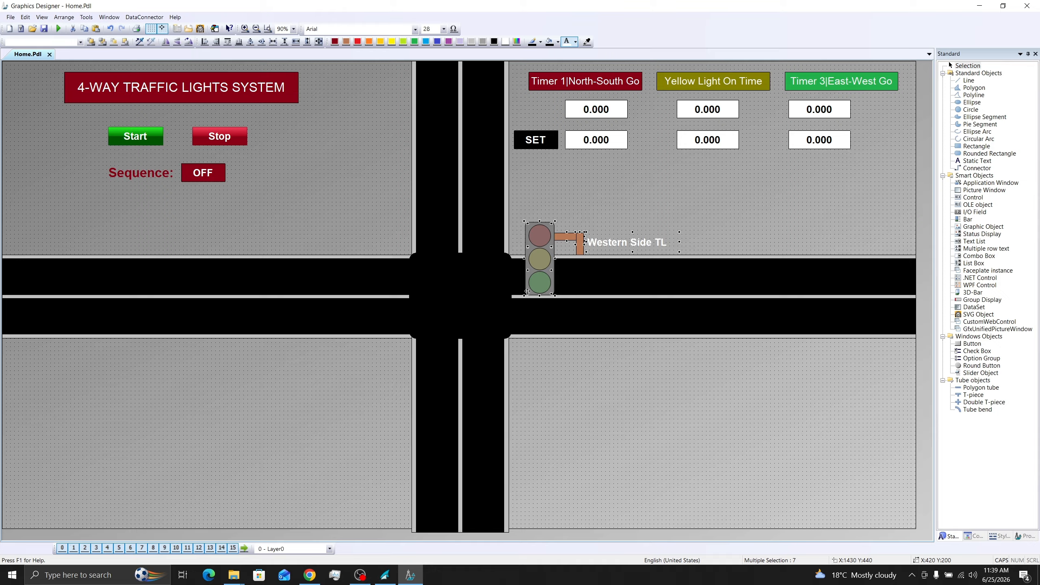
pyautogui.hotkey('ctrl', 'd')
pyautogui.moveTo(540, 270); pyautogui.dragTo(273, 164)
pyautogui.hotkey('ctrl', 'd')
pyautogui.click(600, 182)
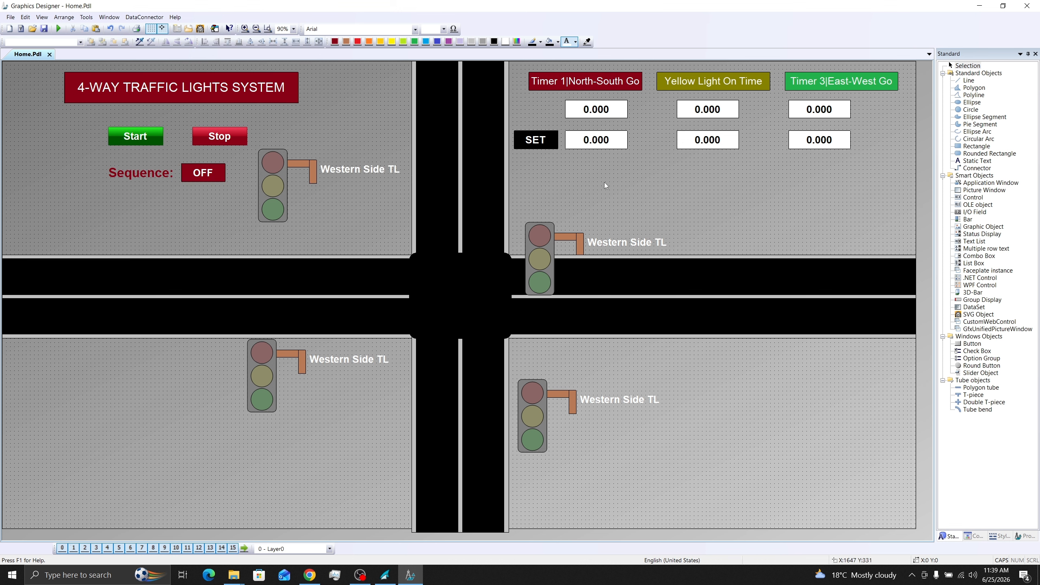
# - Lay the lower-right traffic light copy horizontally across the southern road with its arm below, and label it "Southern Side TL"
pyautogui.click(521, 416)
pyautogui.moveTo(519, 416); pyautogui.dragTo(458, 417)
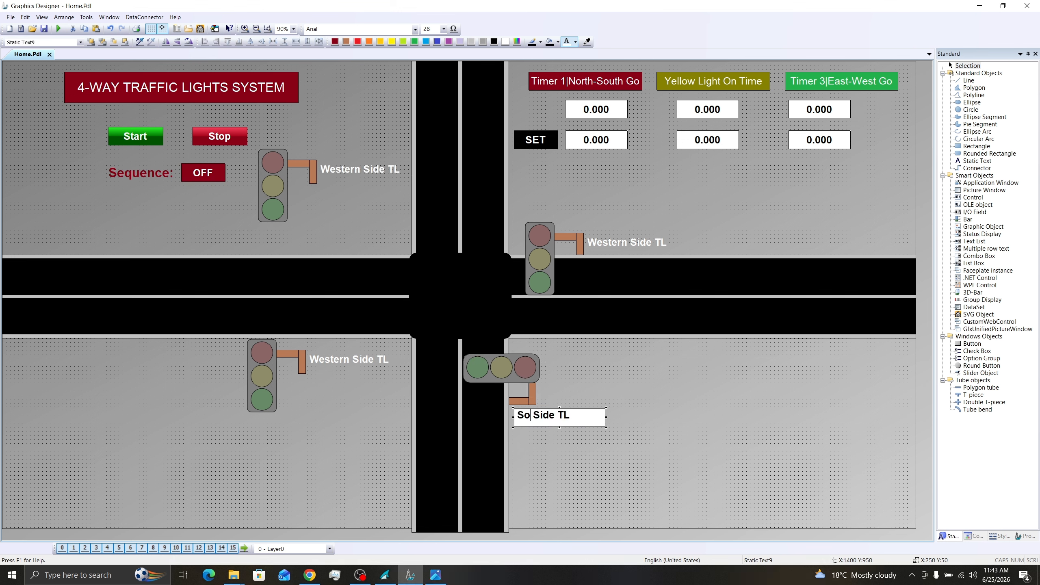
pyautogui.write('uthern')
# - Move the lower-left traffic light copy onto the western road's lower lane, mirror its arm to the other side, and reorder the vertical brown bar
pyautogui.click(273, 391)
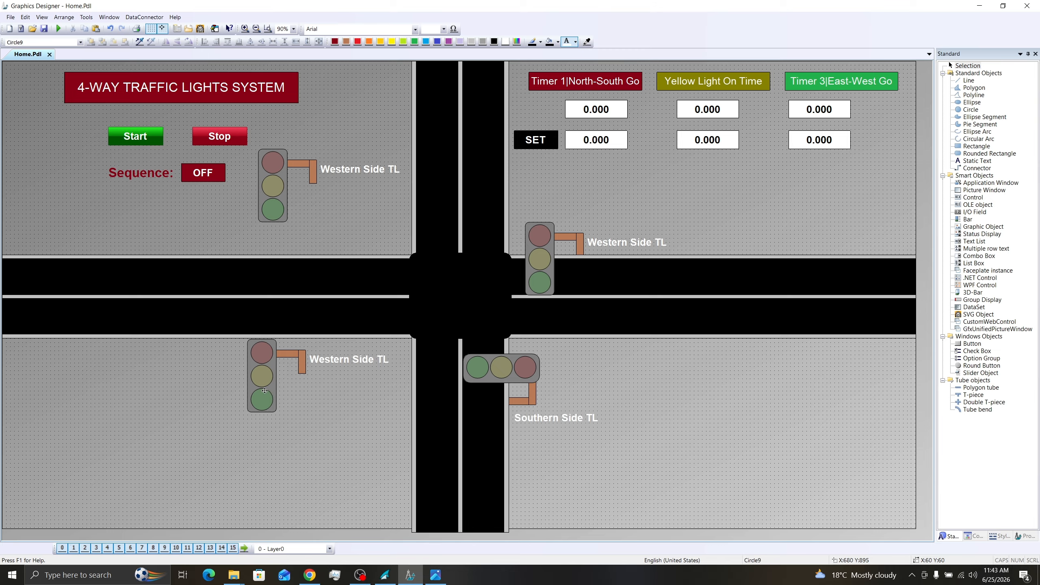
pyautogui.rightClick(339, 351)
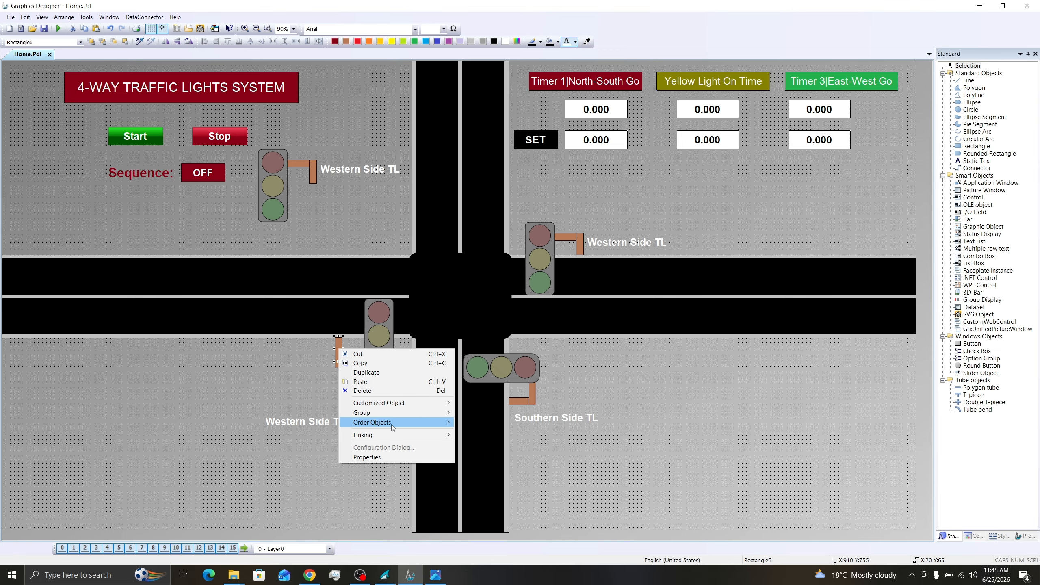
pyautogui.moveTo(430, 422)
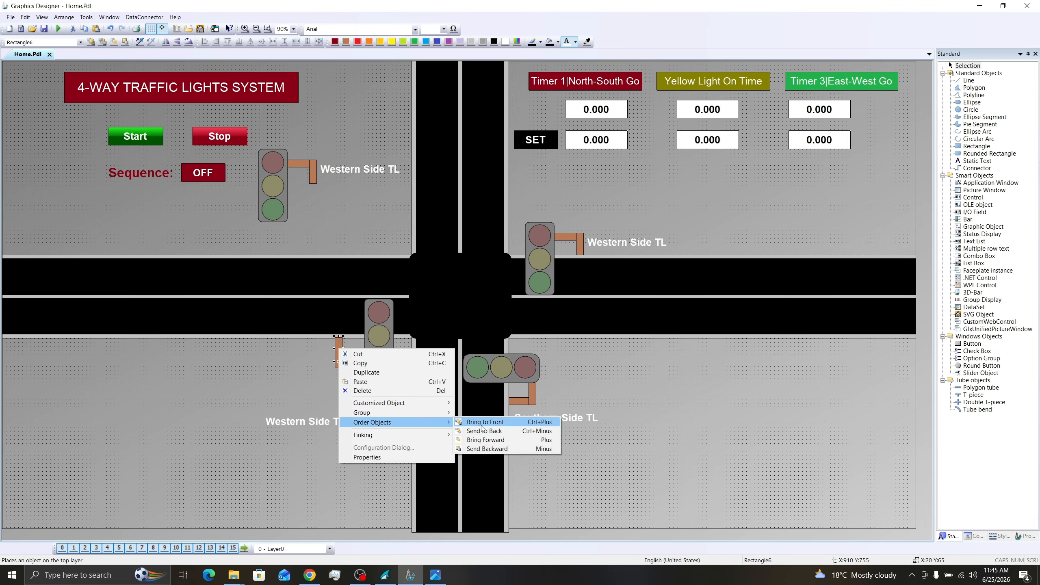
pyautogui.click(482, 428)
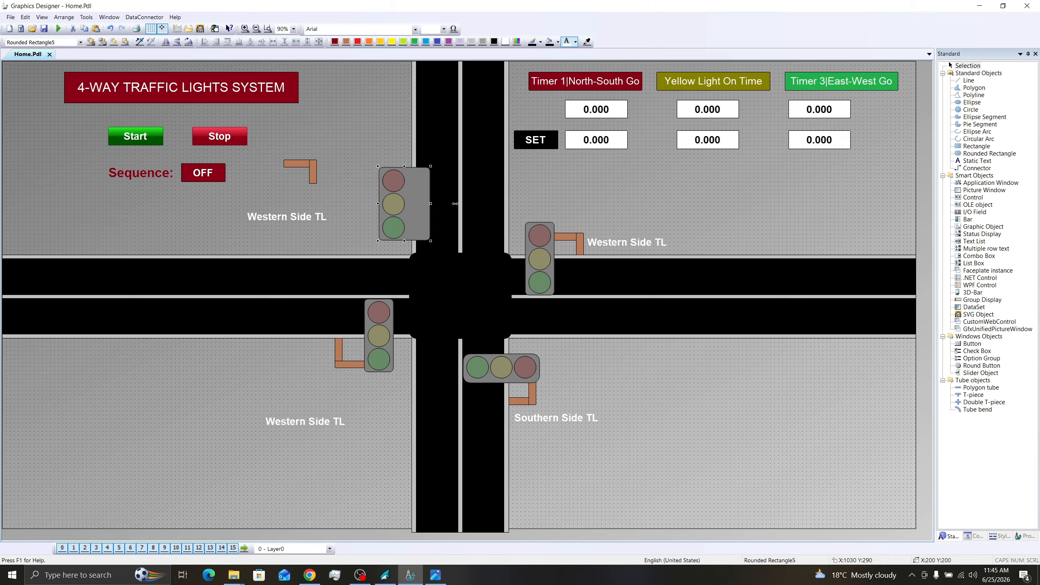
# - Lay the upper-left traffic light horizontally across the northern road with its arm above, and label the two remaining lights "Eastern Side TL" and "Northern Side TL"
pyautogui.moveTo(421, 193); pyautogui.dragTo(421, 189)
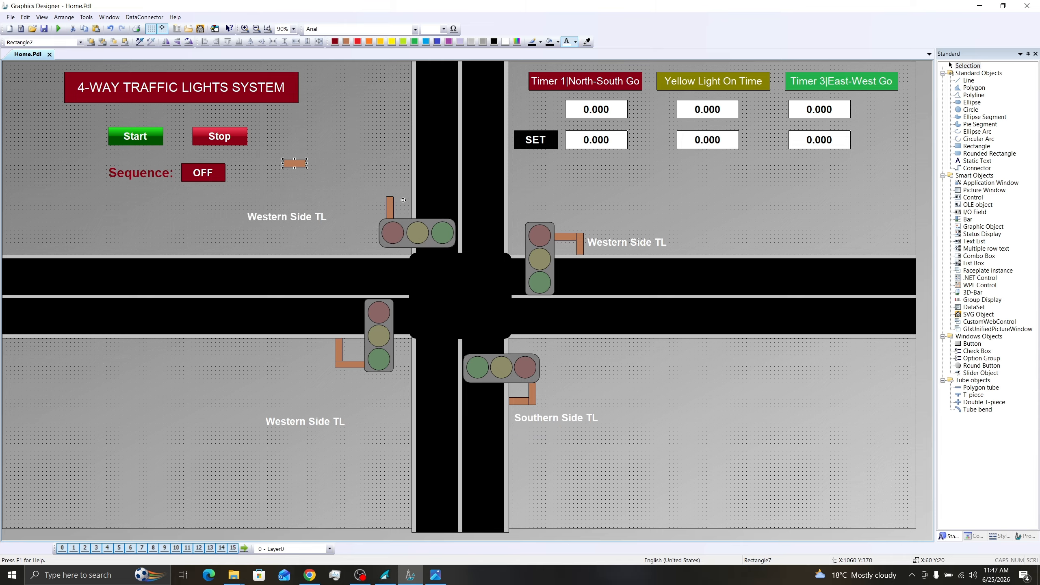
pyautogui.moveTo(296, 163); pyautogui.dragTo(402, 201)
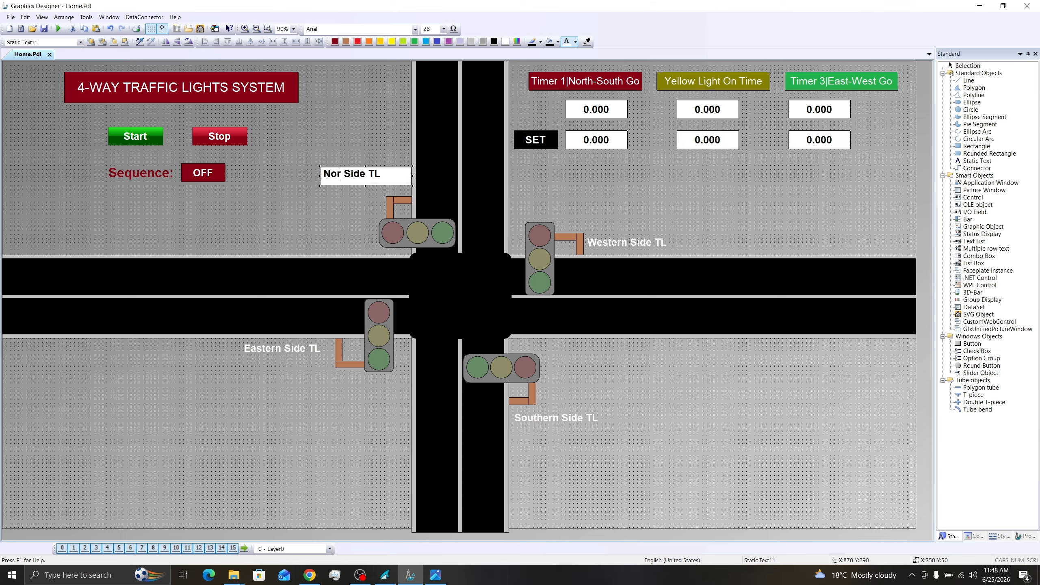
pyautogui.write('thern')
pyautogui.click(345, 135)
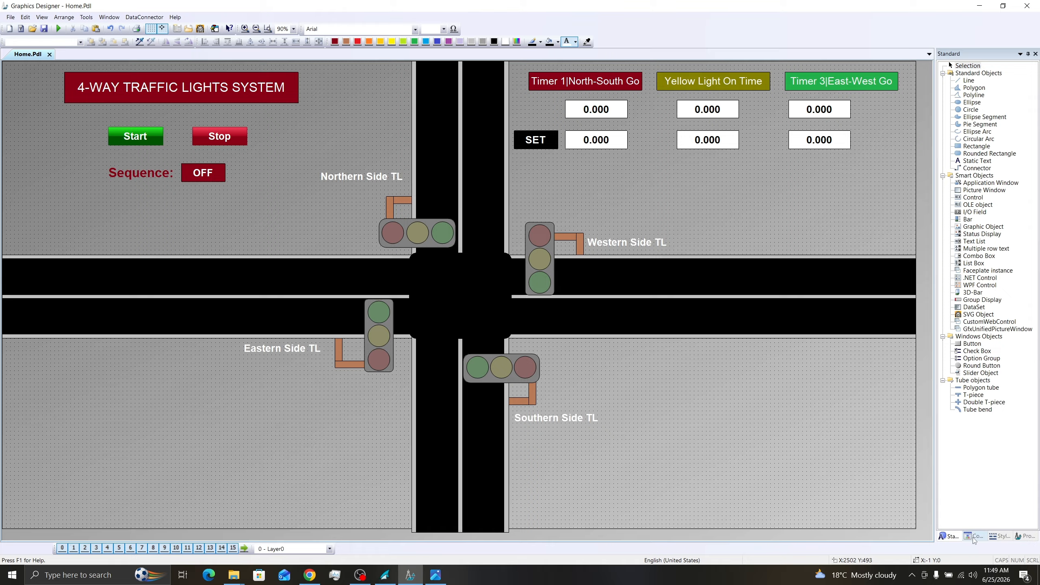
# - Place a Siemens HMI Symbol Library control on the western road and assign it the tanker truck symbol from the Vehicles category
pyautogui.click(973, 536)
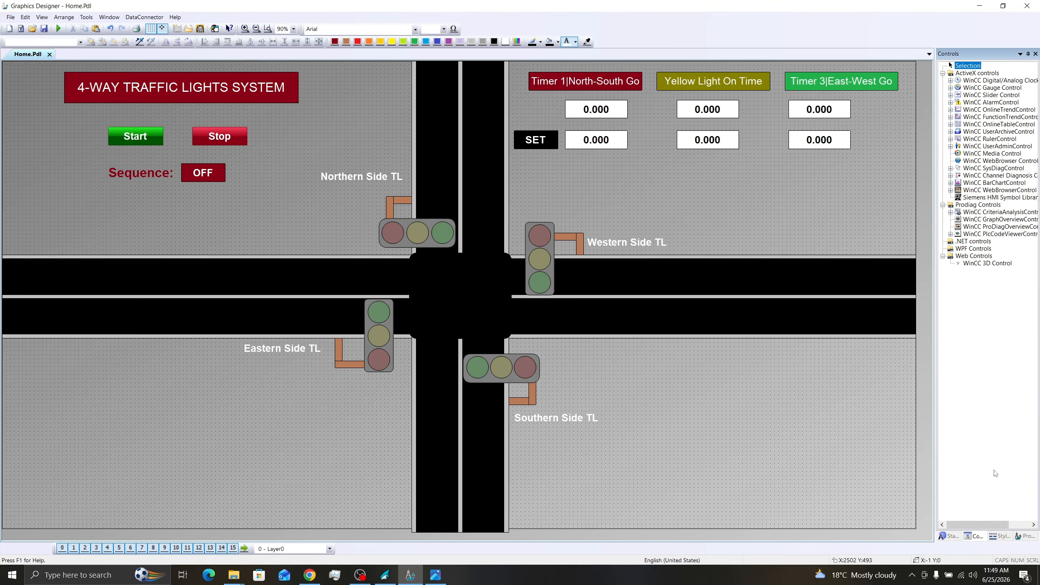
pyautogui.click(986, 199)
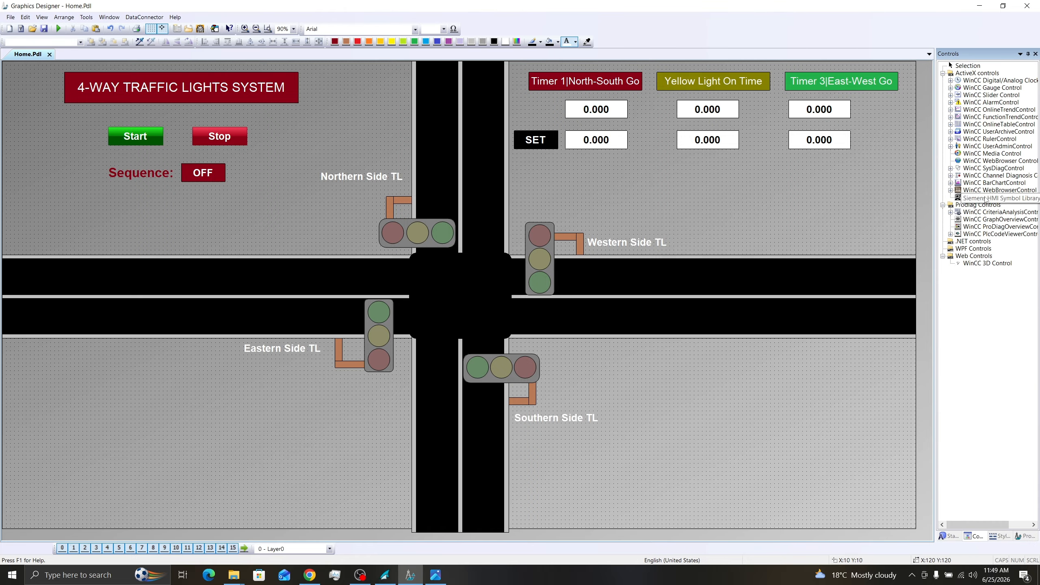
pyautogui.click(173, 273)
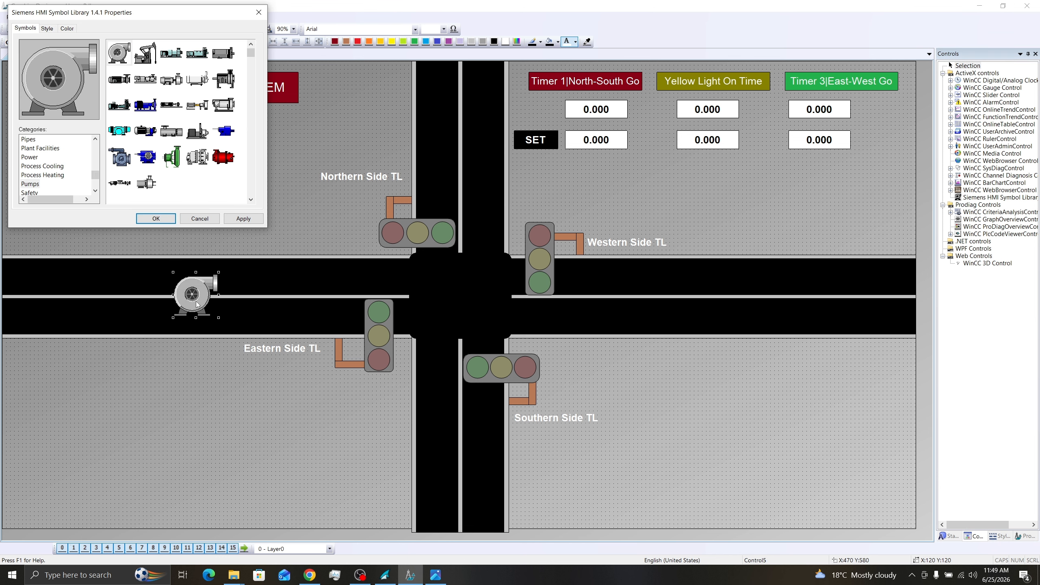
pyautogui.scroll(-3, 61, 173)
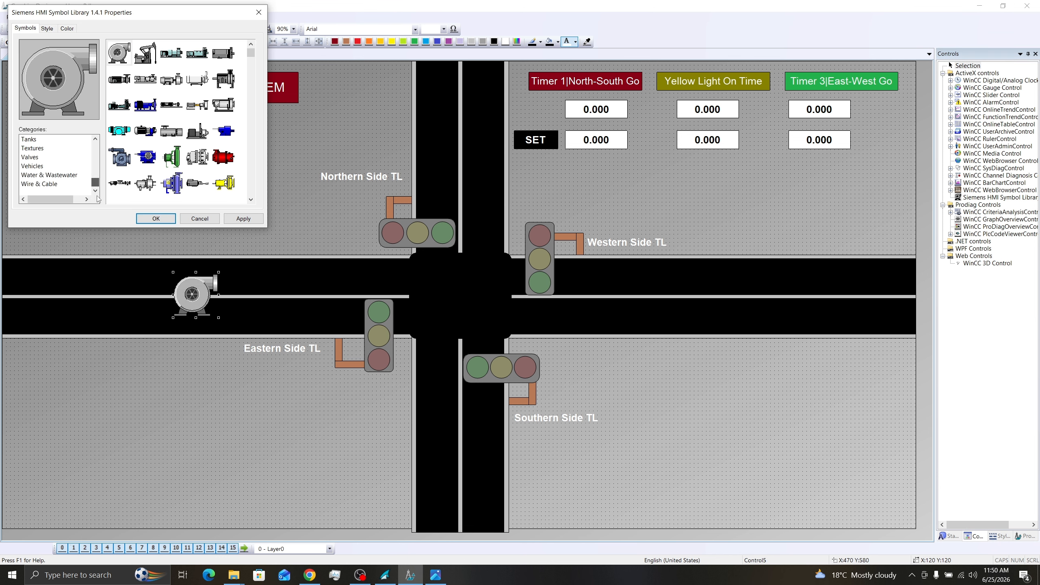
pyautogui.click(33, 166)
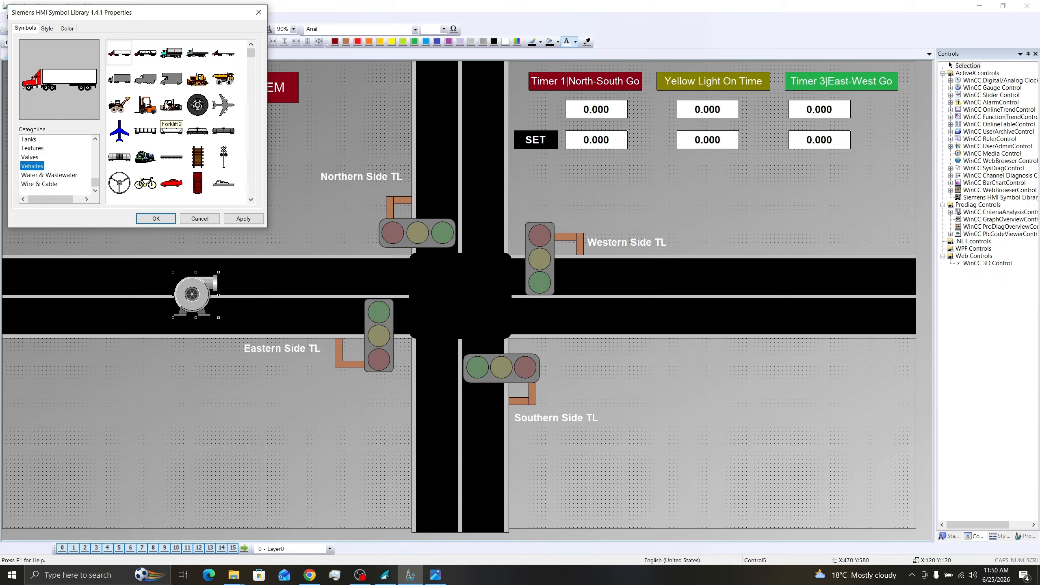
pyautogui.click(173, 57)
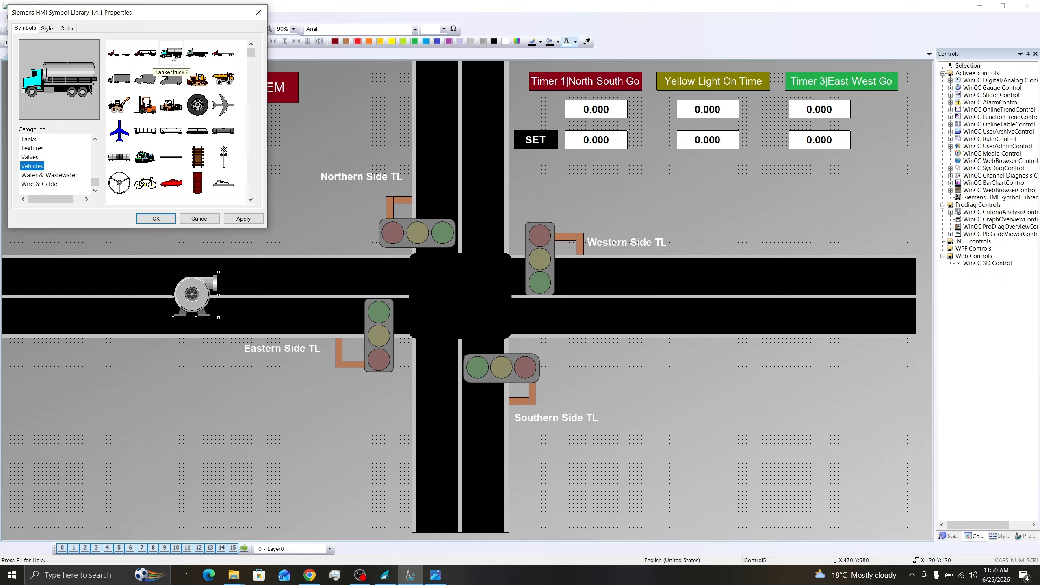
pyautogui.click(239, 222)
pyautogui.press('Return')
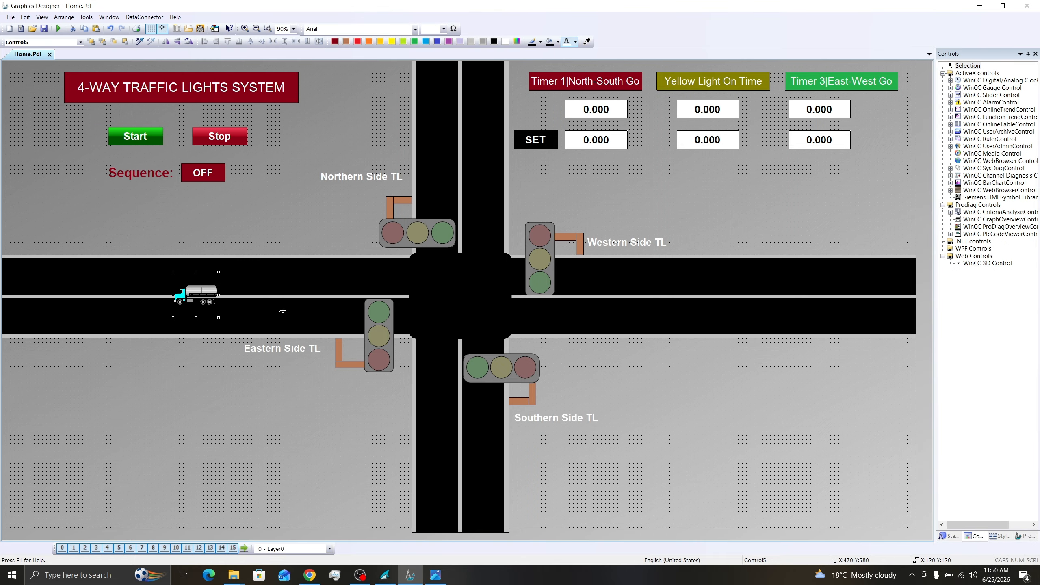
# - Duplicate the tanker truck farther along the eastern road's upper lane and change the copy's symbol to the side-view car
pyautogui.moveTo(210, 301); pyautogui.dragTo(758, 283)
pyautogui.hotkey('ctrl', 'v')
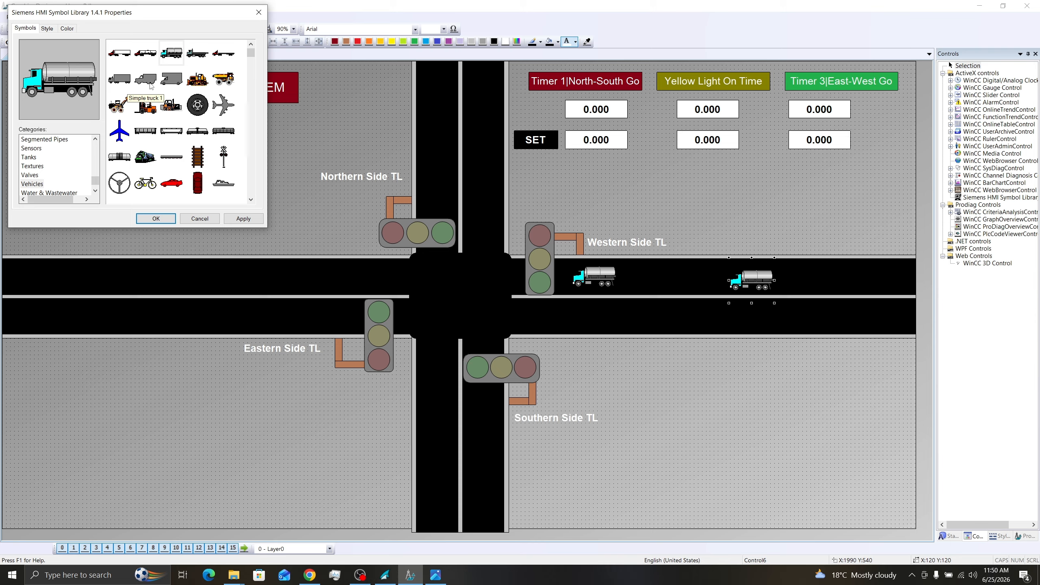
pyautogui.click(171, 183)
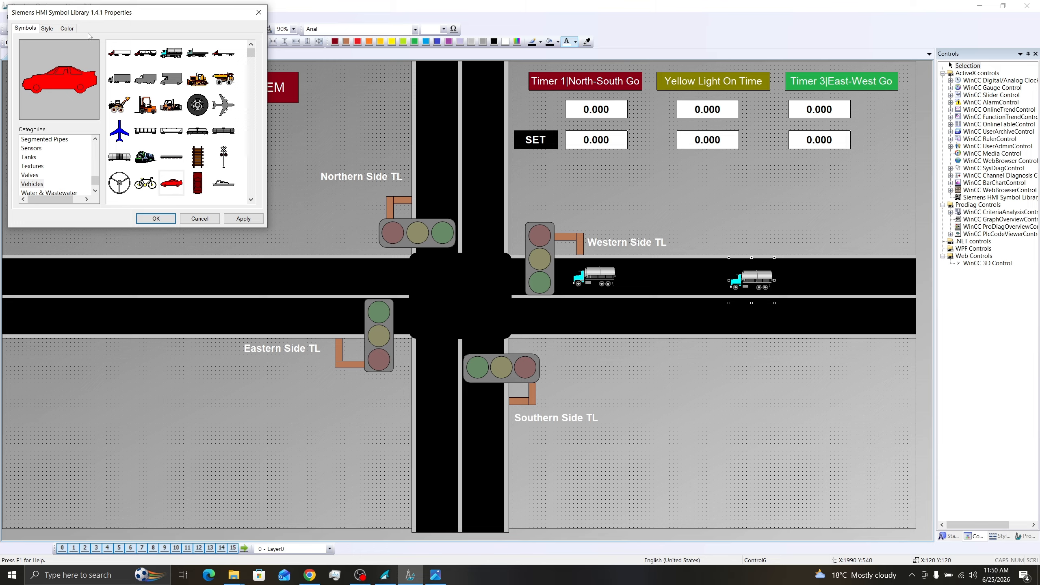
# - Set the symbol appearance of the eastern road's side-view car to Shaded
pyautogui.click(48, 28)
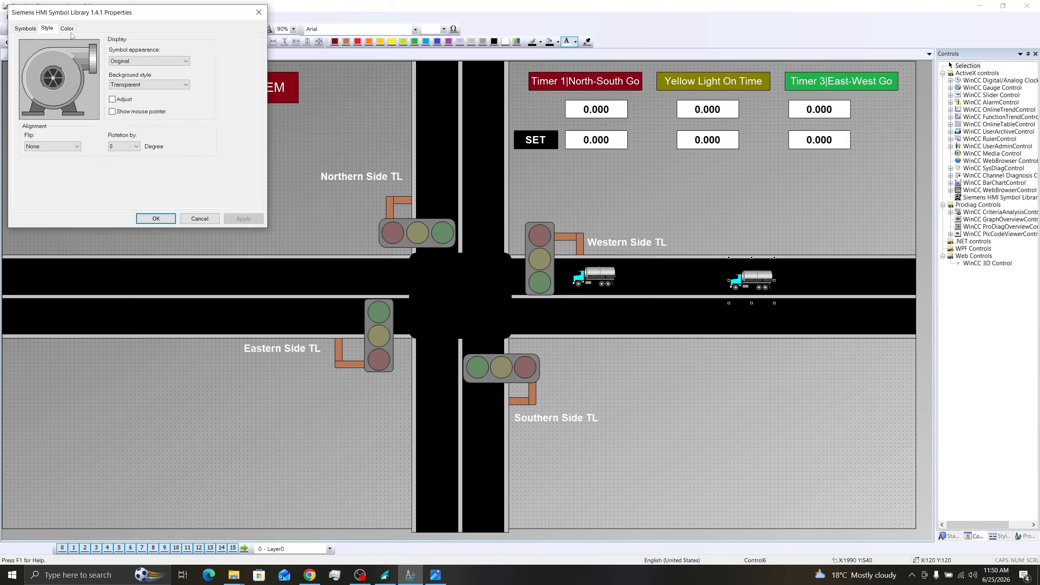
pyautogui.click(144, 61)
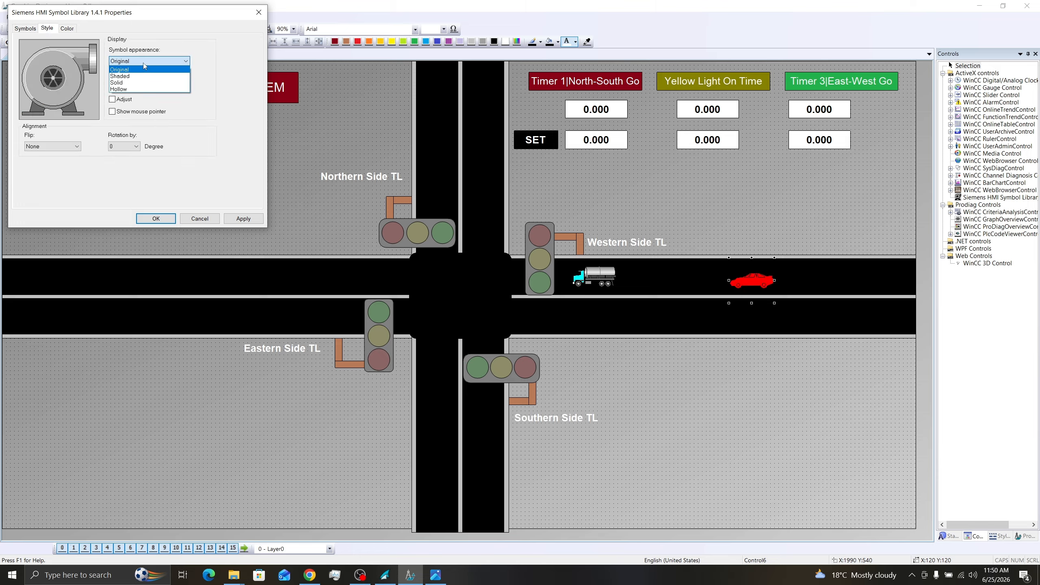
pyautogui.click(145, 74)
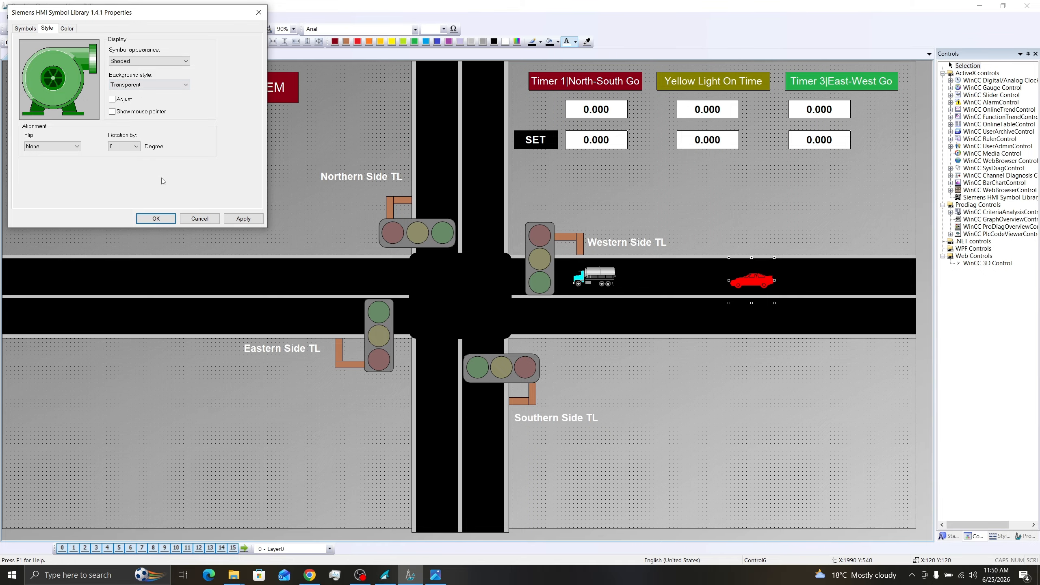
pyautogui.click(243, 218)
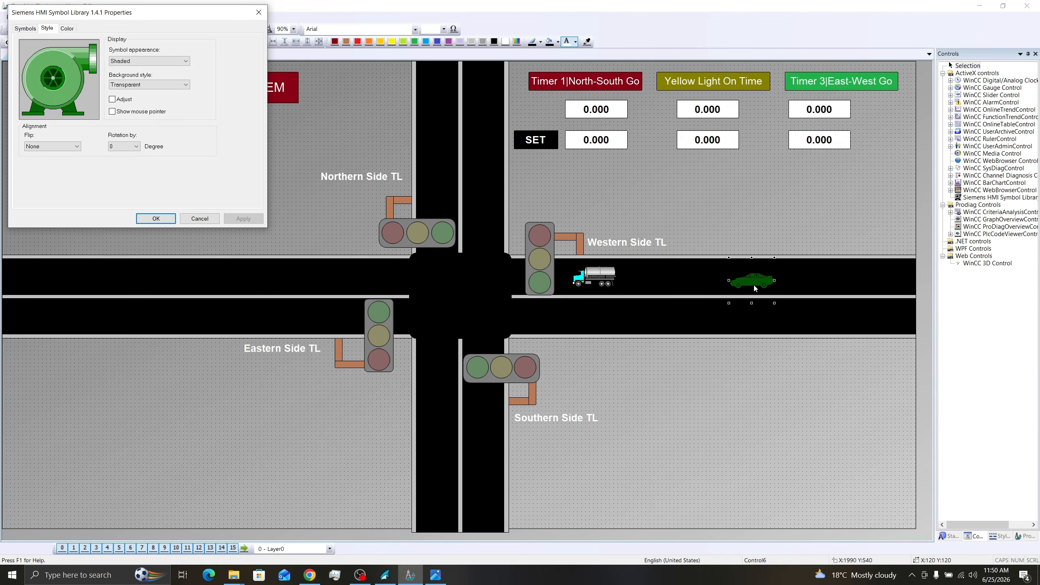
pyautogui.click(155, 218)
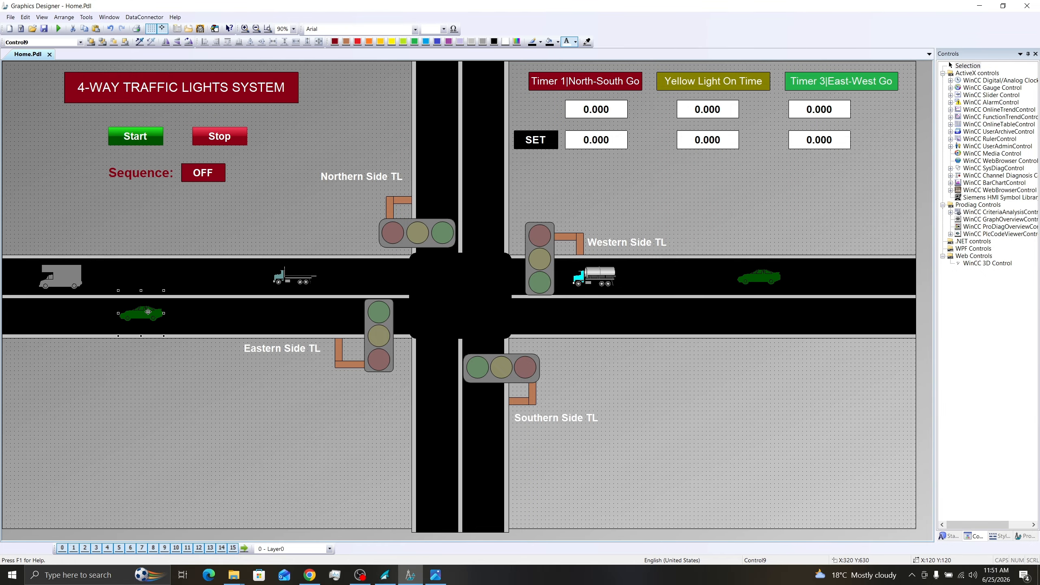
# - Turn the green car on the western road's lower lane around with a Horizontal flip and 180-degree rotation
pyautogui.doubleClick(148, 312)
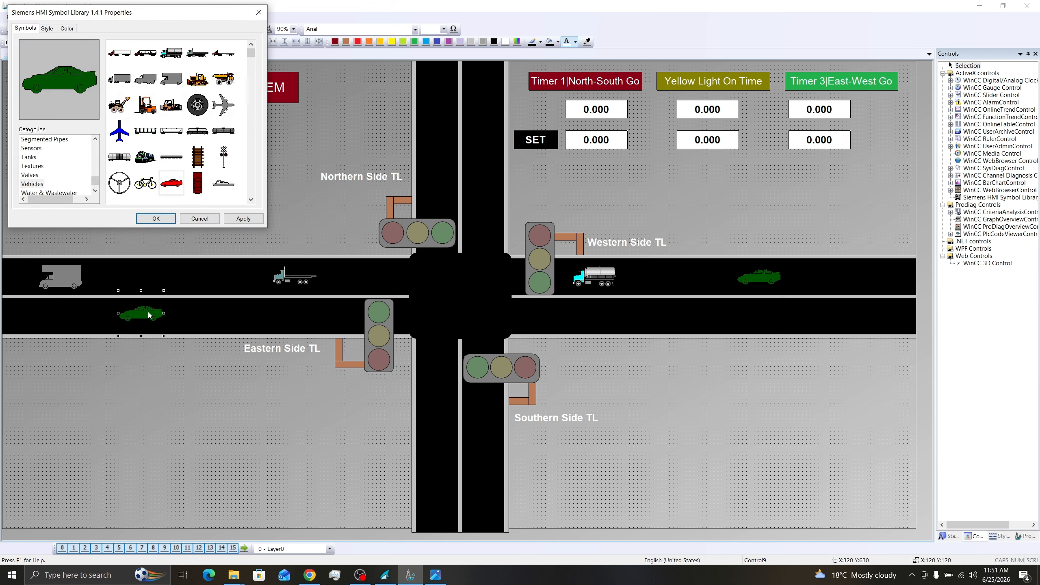
pyautogui.click(47, 28)
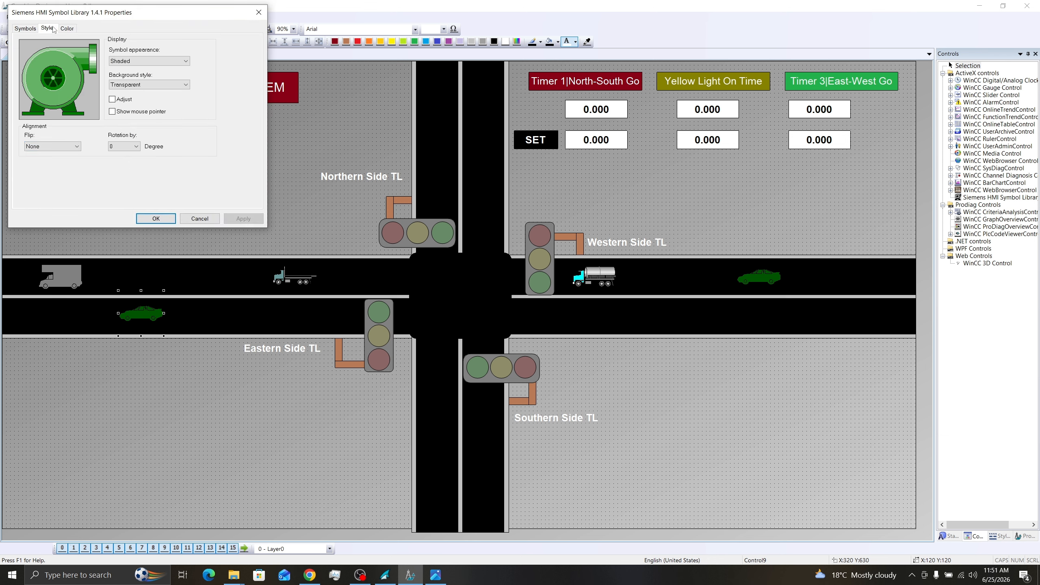
pyautogui.click(52, 146)
pyautogui.click(62, 174)
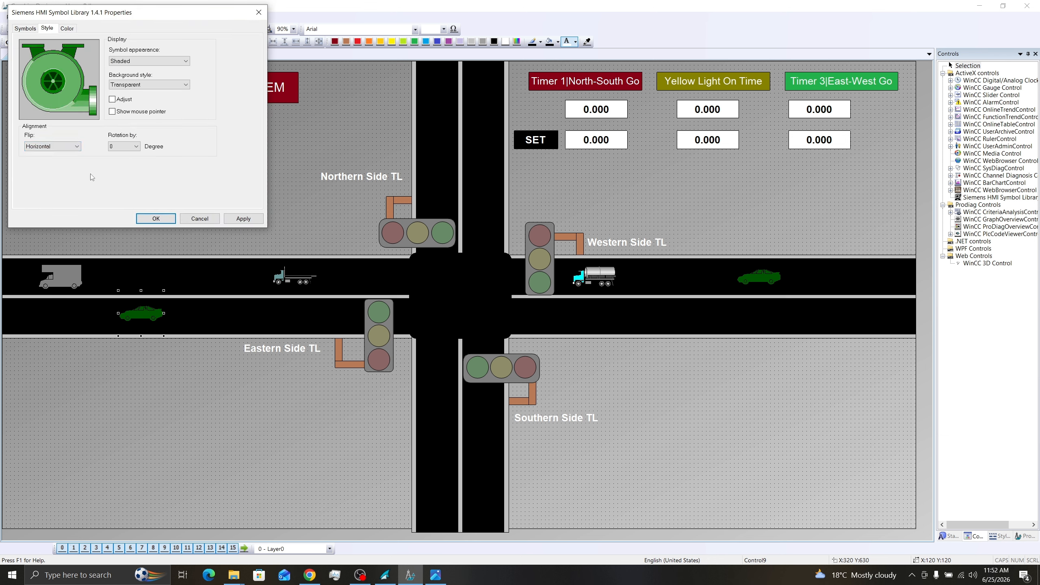
pyautogui.click(243, 218)
pyautogui.click(136, 146)
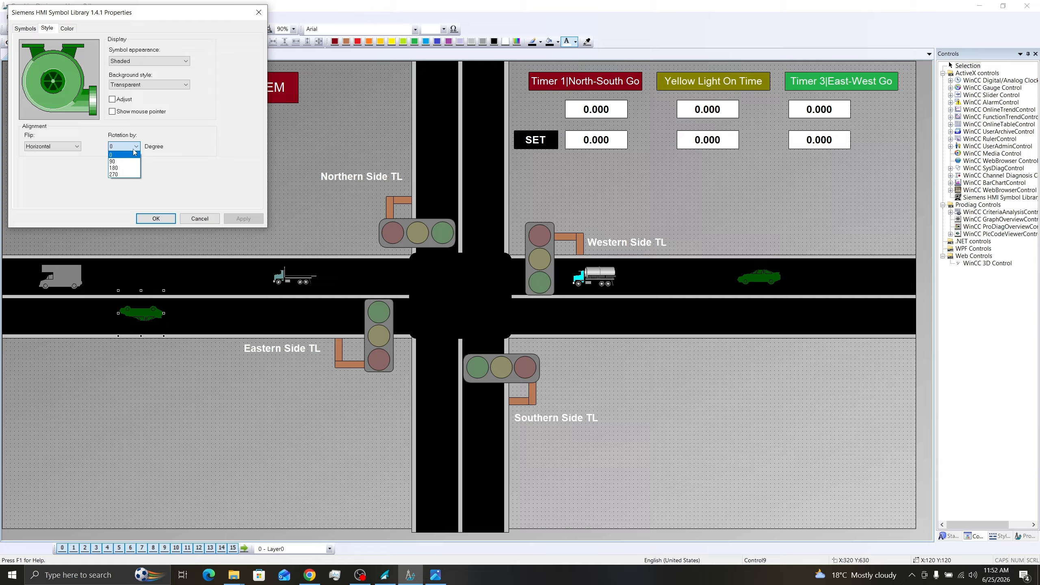
pyautogui.click(132, 170)
pyautogui.click(242, 219)
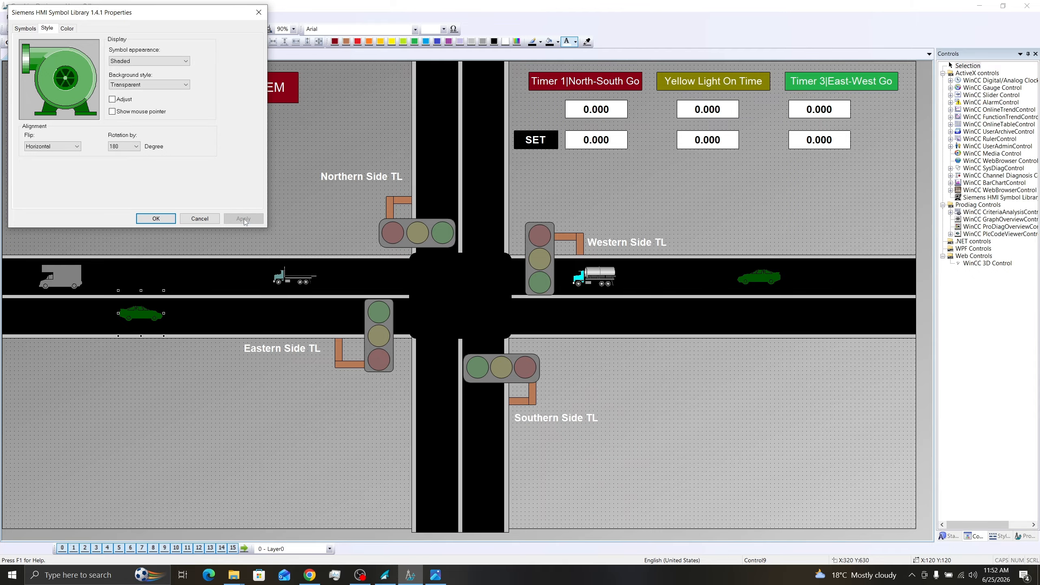
pyautogui.click(155, 218)
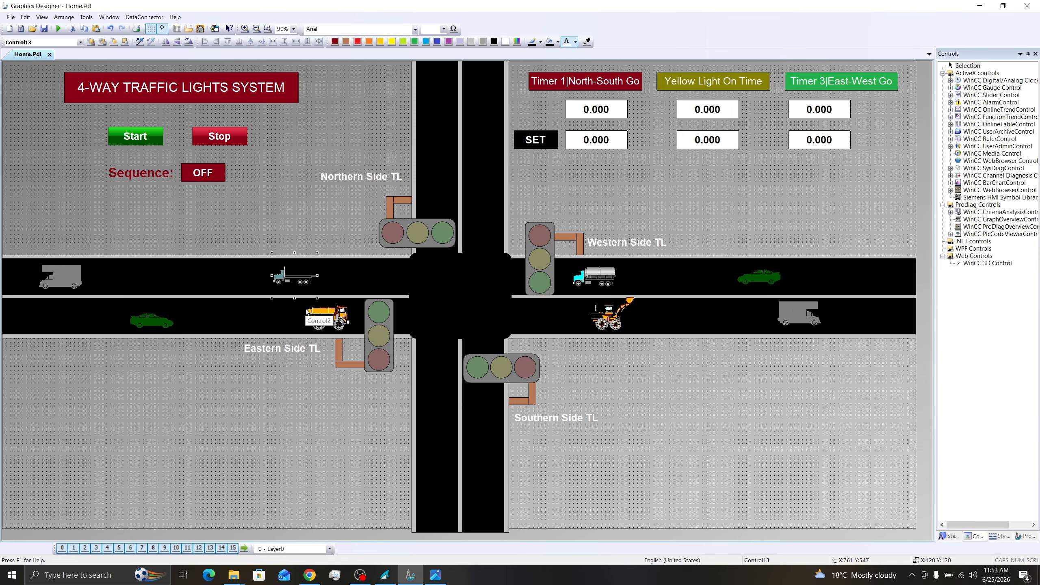
# - Paste another vehicle symbol onto the northern road's left lane and assign it the top-view car symbol
pyautogui.hotkey('ctrl', 'v')
pyautogui.moveTo(304, 288); pyautogui.dragTo(384, 240)
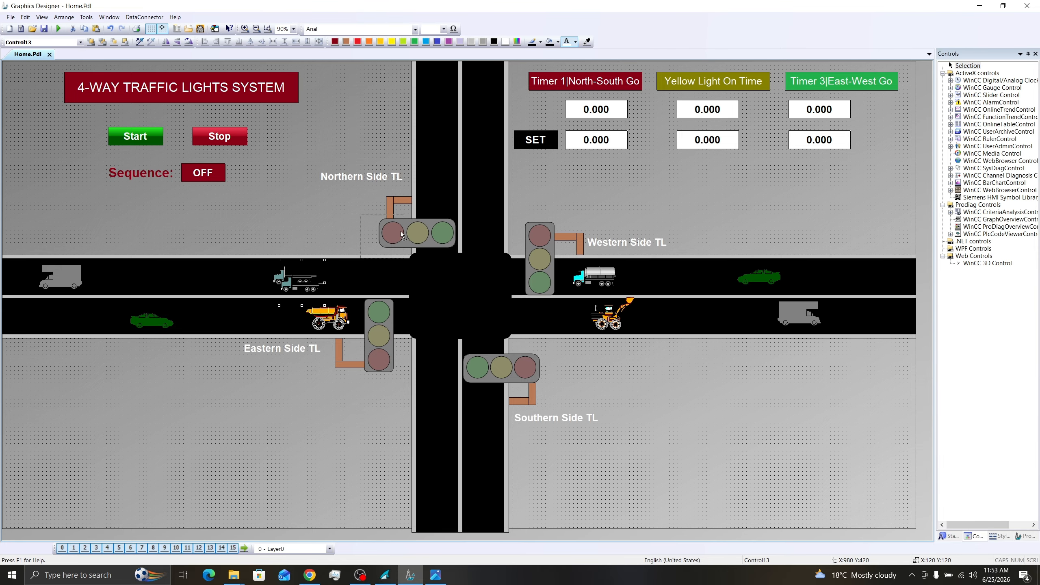
pyautogui.moveTo(383, 241); pyautogui.dragTo(446, 150)
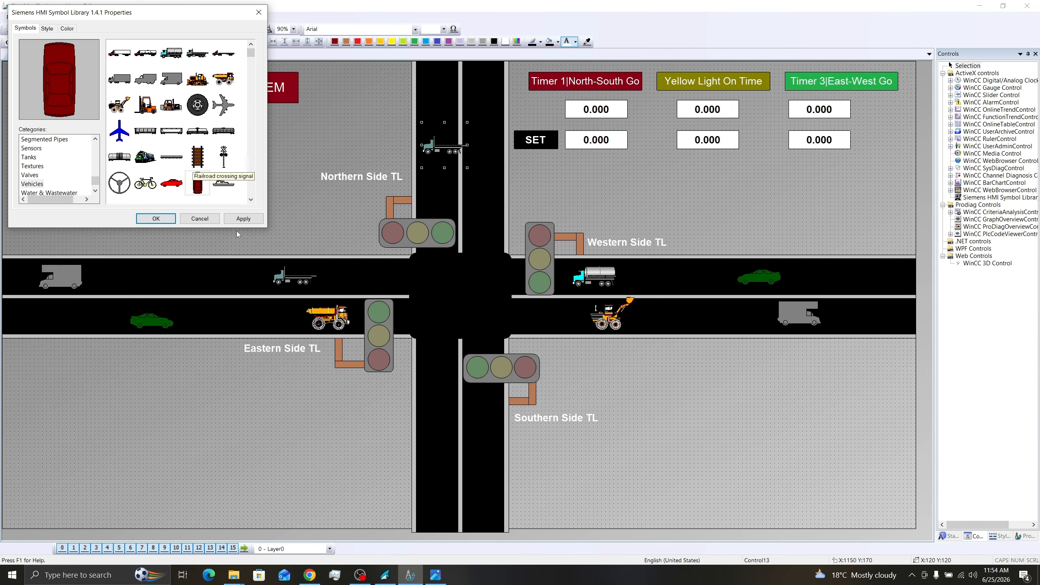
pyautogui.click(244, 219)
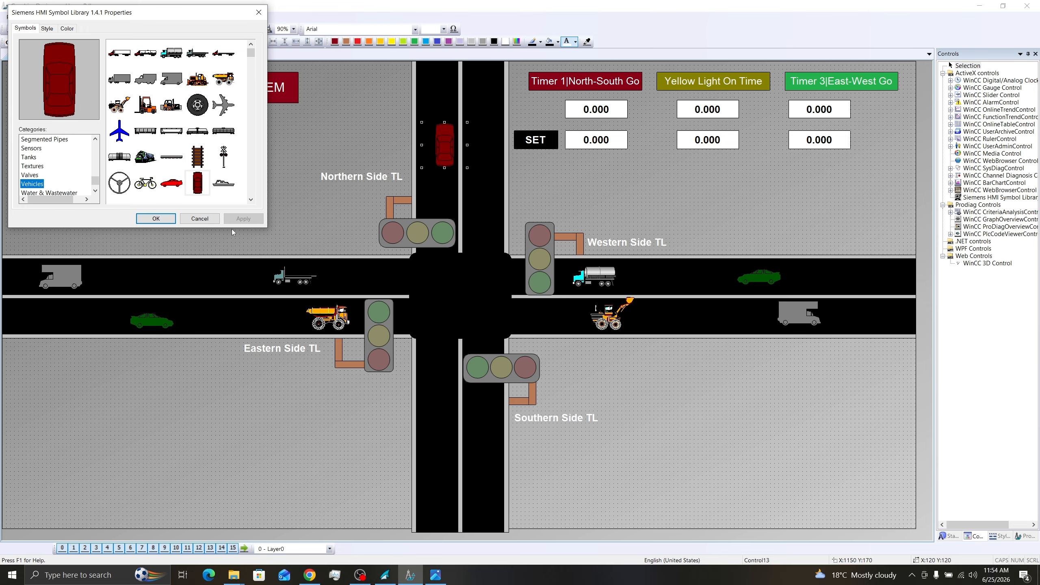
pyautogui.click(156, 219)
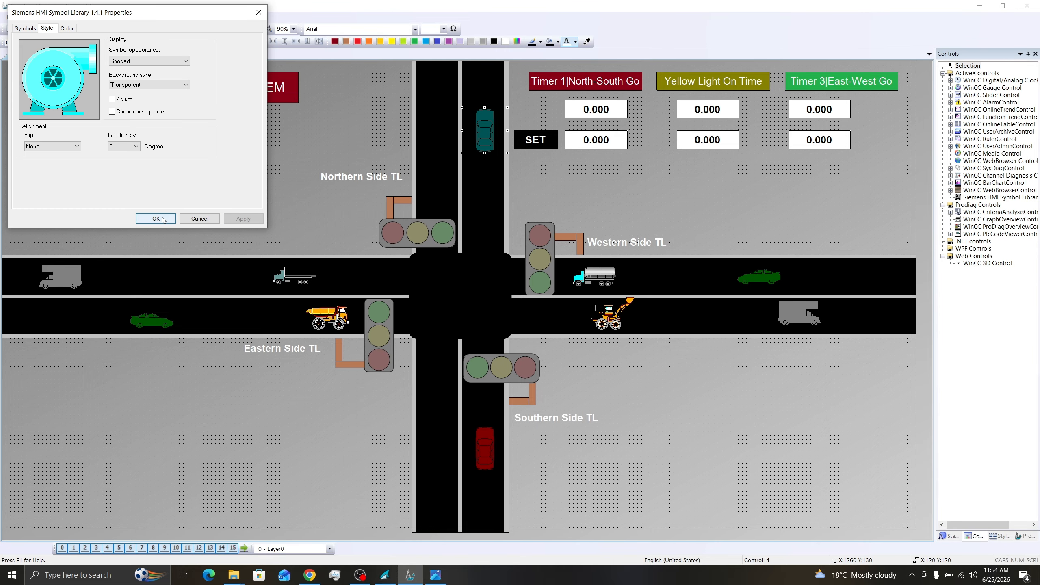
# - Color the northern road's right-lane car Cyan and the left-lane car Dark Yellow, flipping the left-lane one vertically
pyautogui.click(156, 218)
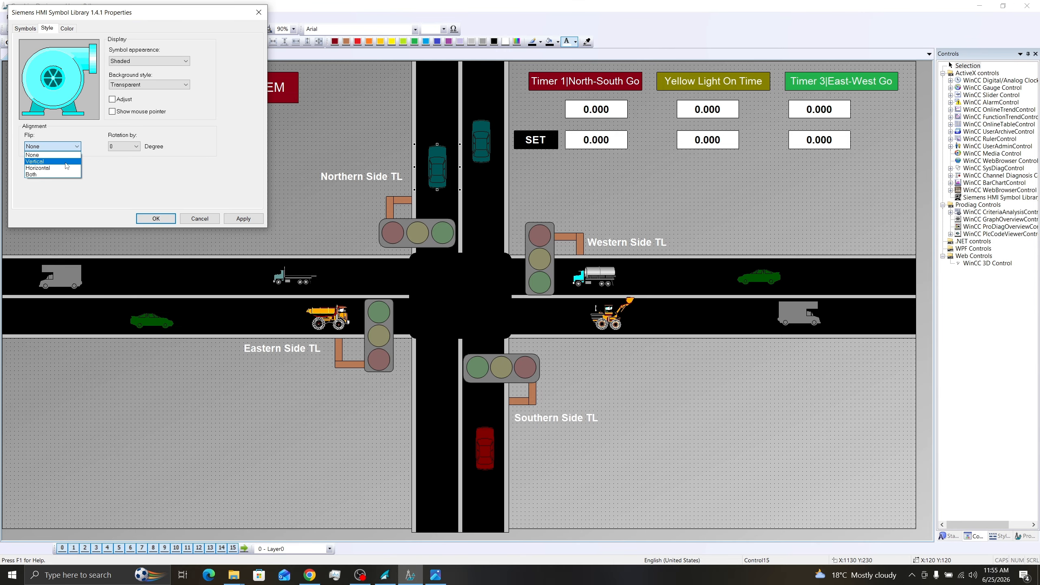
pyautogui.click(67, 164)
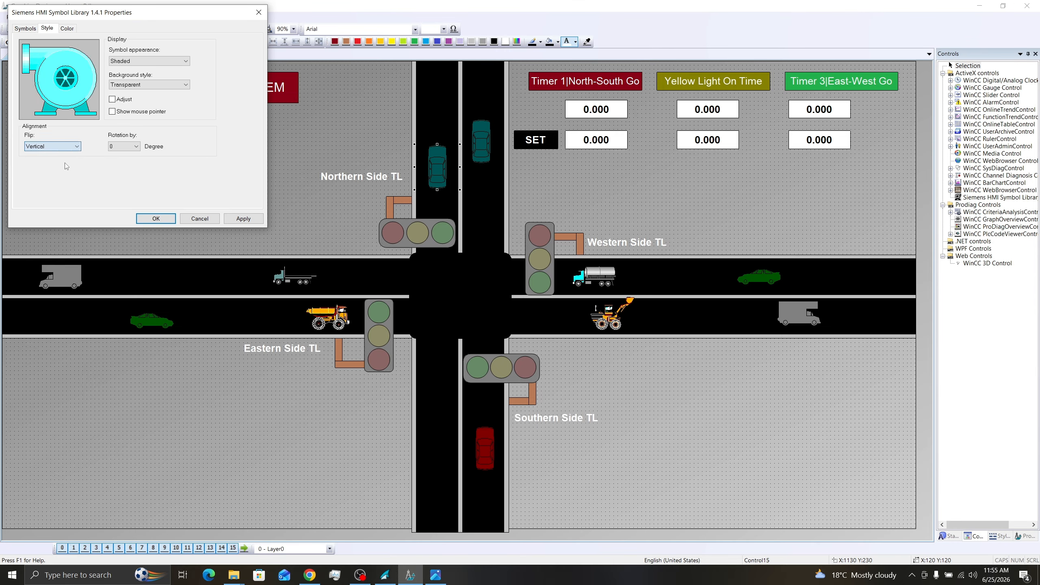
pyautogui.click(158, 218)
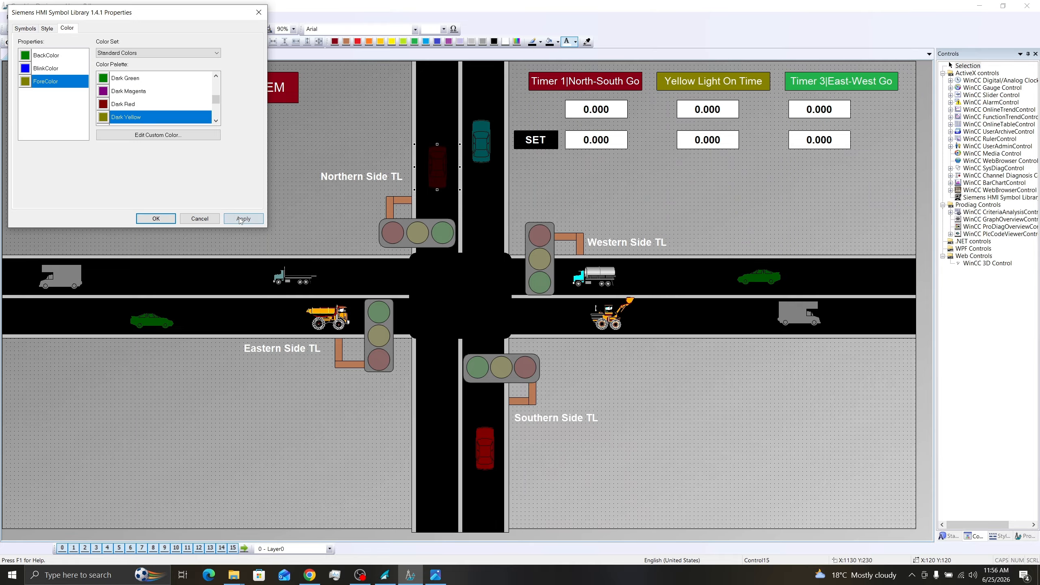
pyautogui.click(243, 219)
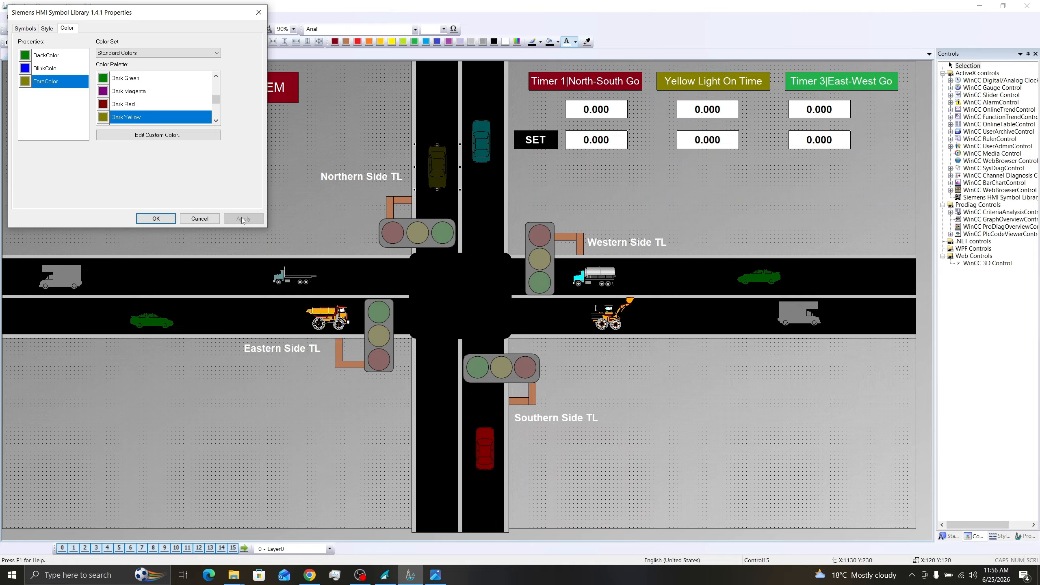
pyautogui.click(156, 219)
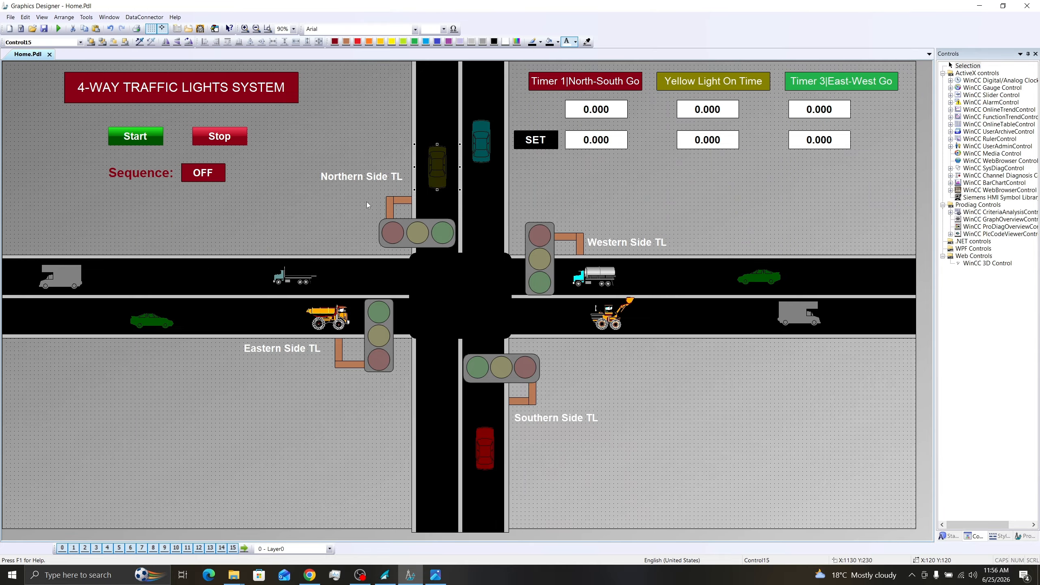
# - Place a new Siemens HMI Symbol Library control above the western road and assign it a straight arrow from the Arrows category
pyautogui.click(439, 584)
pyautogui.click(1000, 197)
pyautogui.click(261, 203)
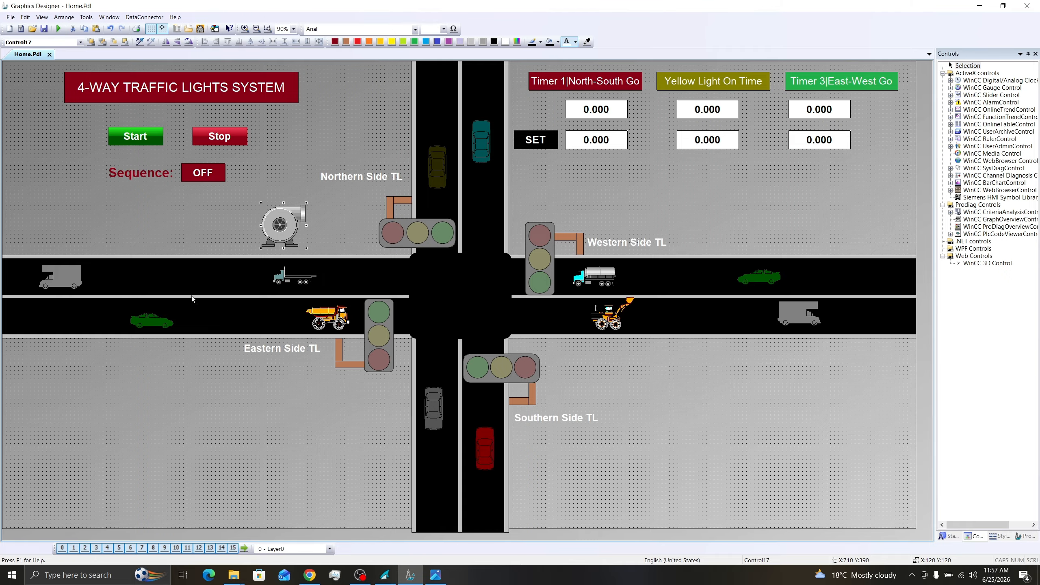
pyautogui.doubleClick(279, 225)
pyautogui.moveTo(95, 182); pyautogui.dragTo(95, 148)
pyautogui.click(33, 167)
pyautogui.click(145, 130)
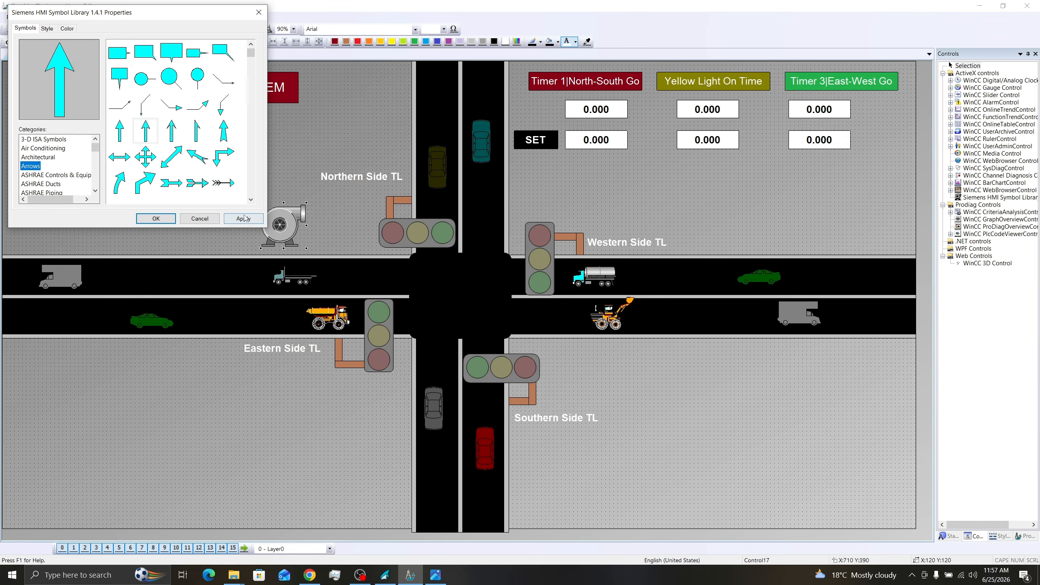
pyautogui.click(244, 218)
pyautogui.click(159, 220)
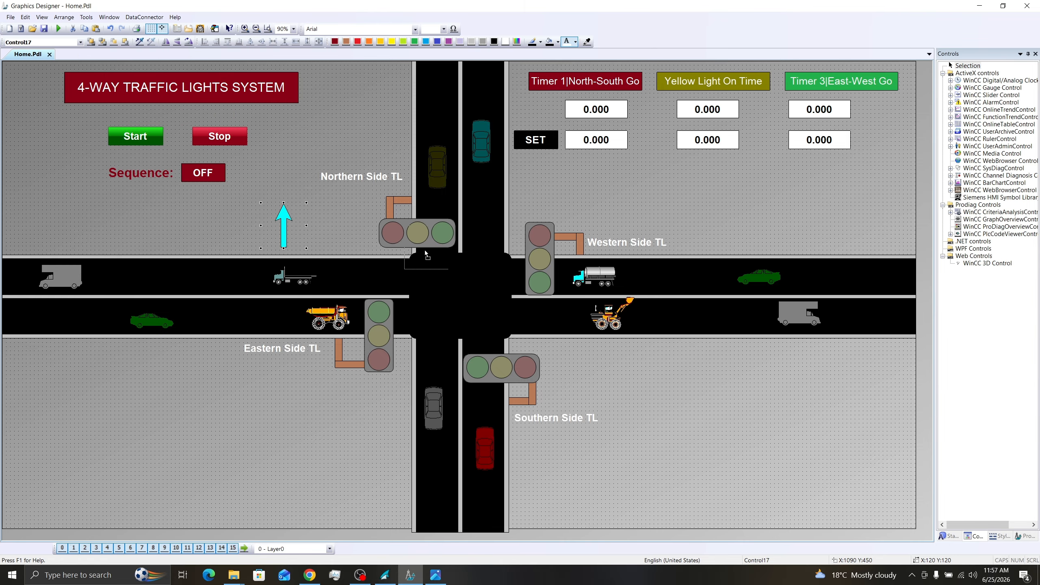
# - Move the arrow onto the northern road's right lane and enable Adjust so it fills its frame
pyautogui.moveTo(300, 228); pyautogui.dragTo(502, 213)
pyautogui.doubleClick(502, 213)
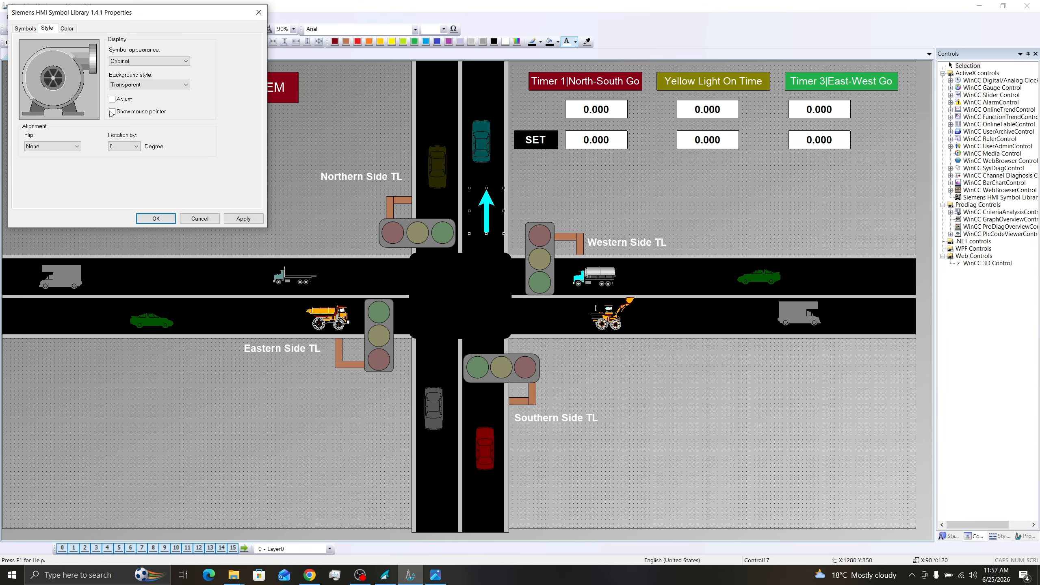
pyautogui.click(114, 101)
pyautogui.click(246, 219)
pyautogui.click(155, 218)
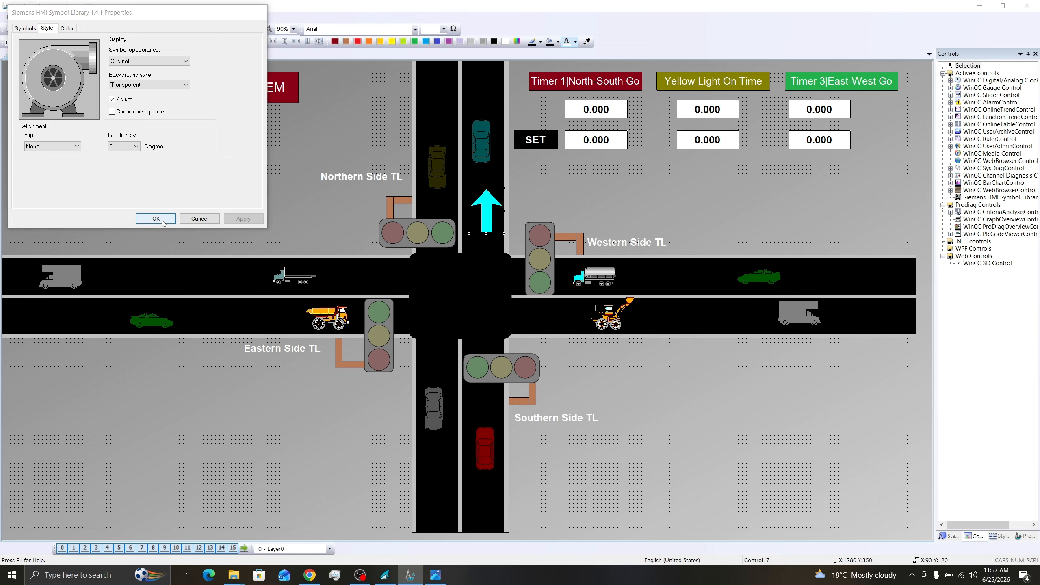
# - Set the northern right-lane arrow's appearance to Shaded and its ForeColor to Dark Red
pyautogui.doubleClick(480, 216)
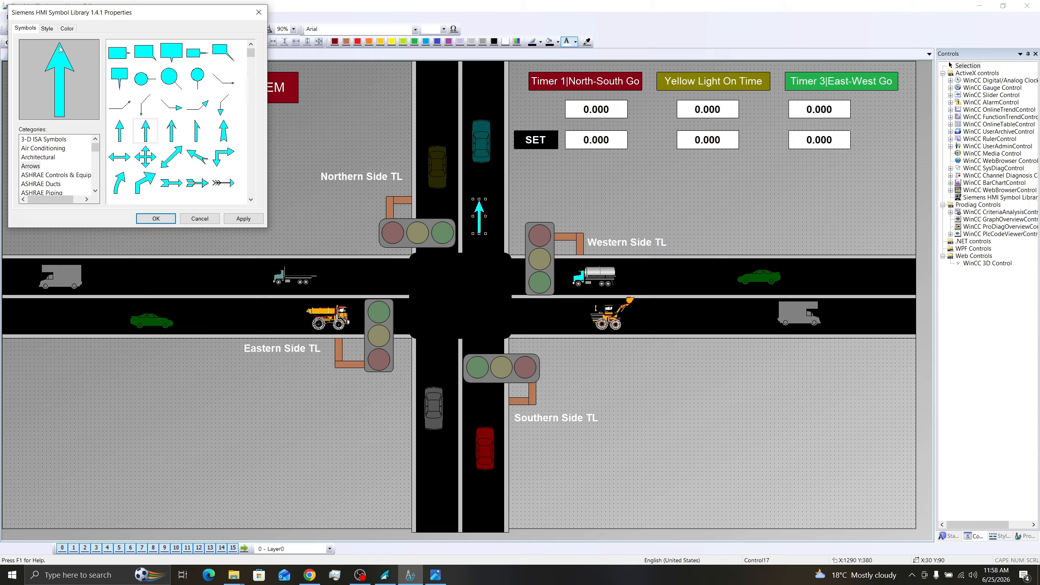
pyautogui.click(47, 28)
pyautogui.click(149, 60)
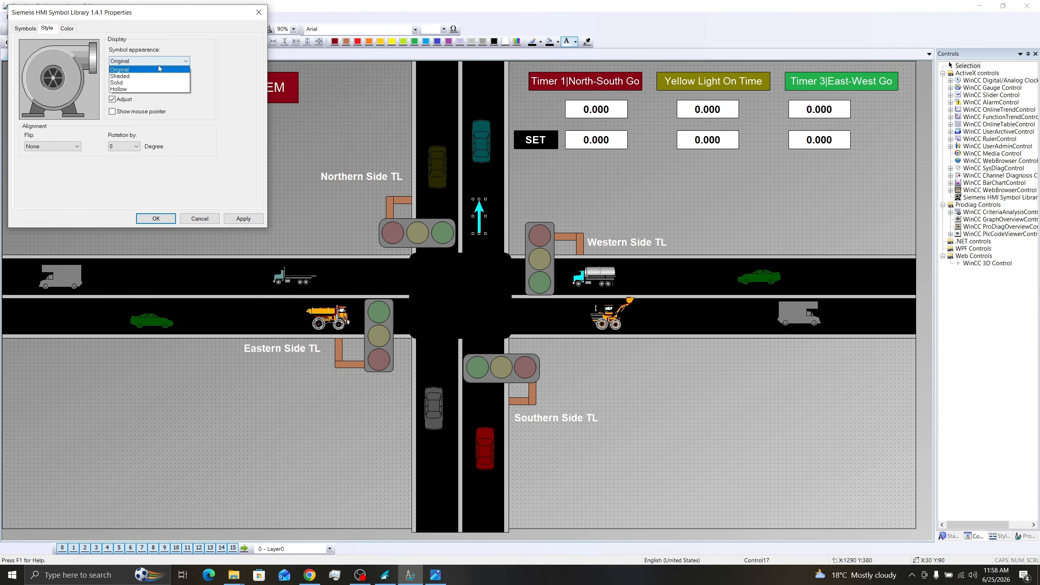
pyautogui.click(135, 68)
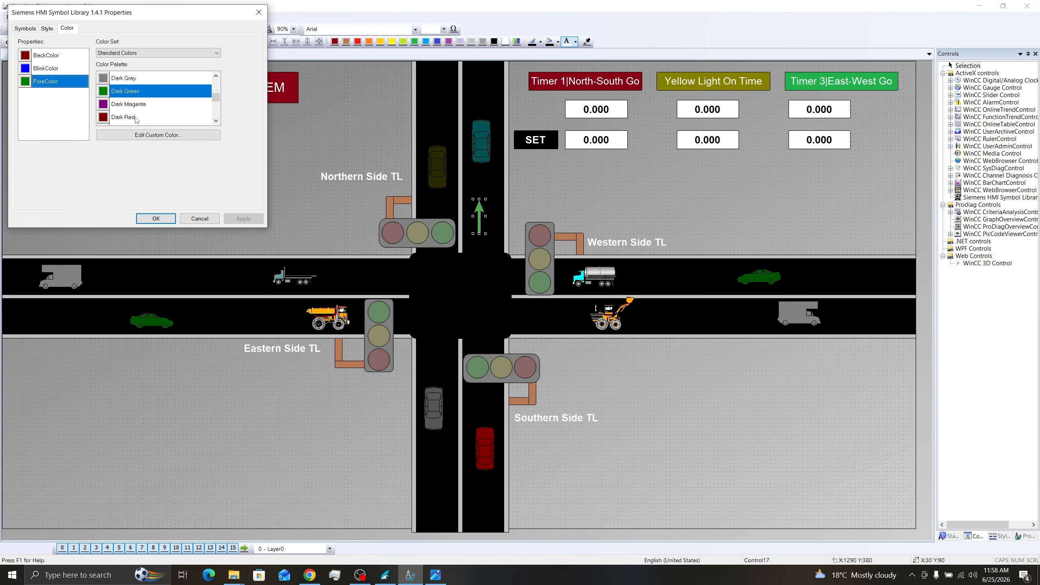
pyautogui.click(137, 118)
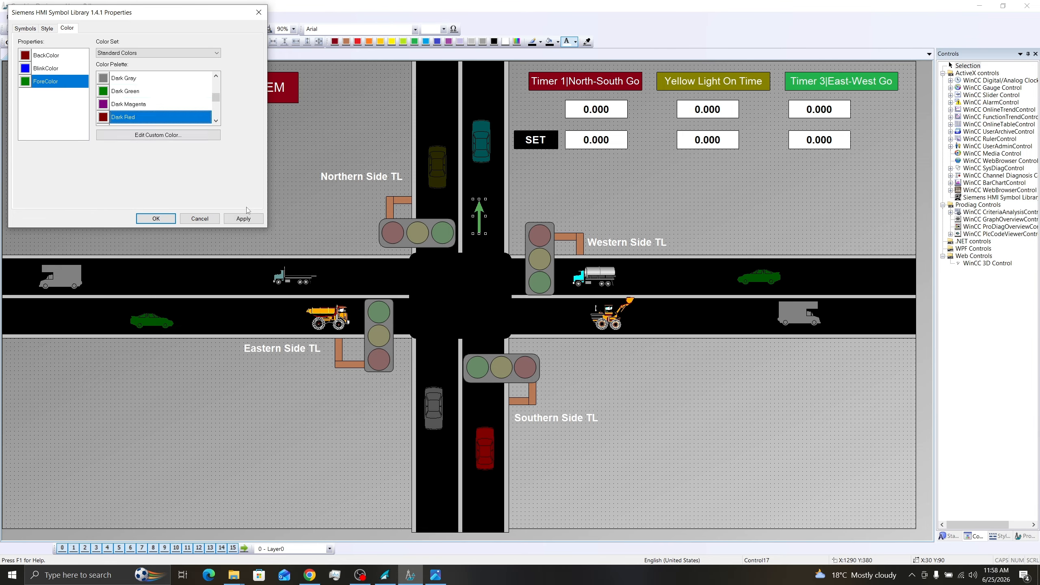
pyautogui.click(184, 220)
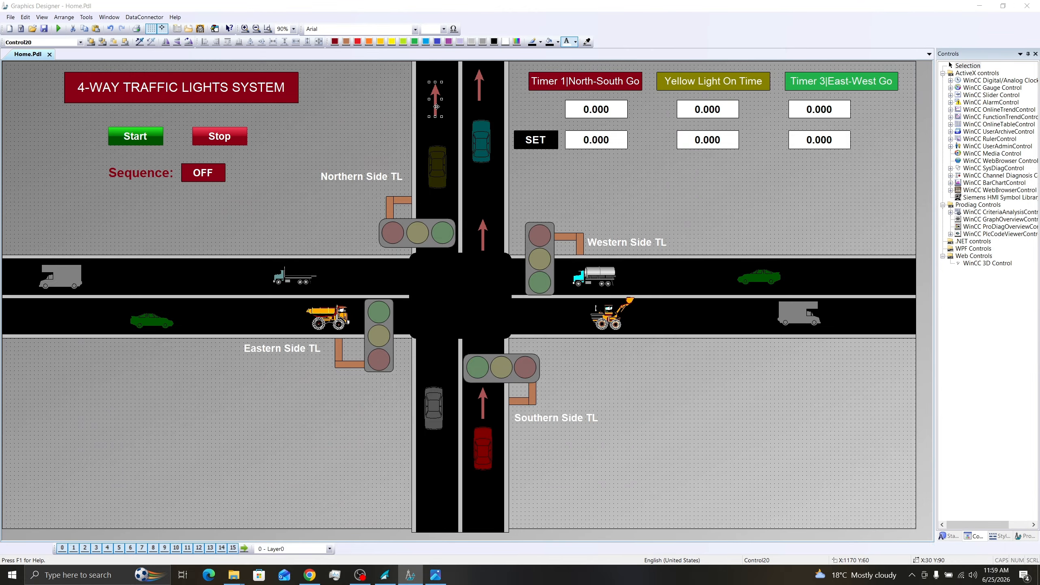
# - Reverse the northern left-lane arrow with Vertical flip and 180-degree rotation, and the western lower-lane arrow with Horizontal flip and 90-degree rotation
pyautogui.doubleClick(436, 99)
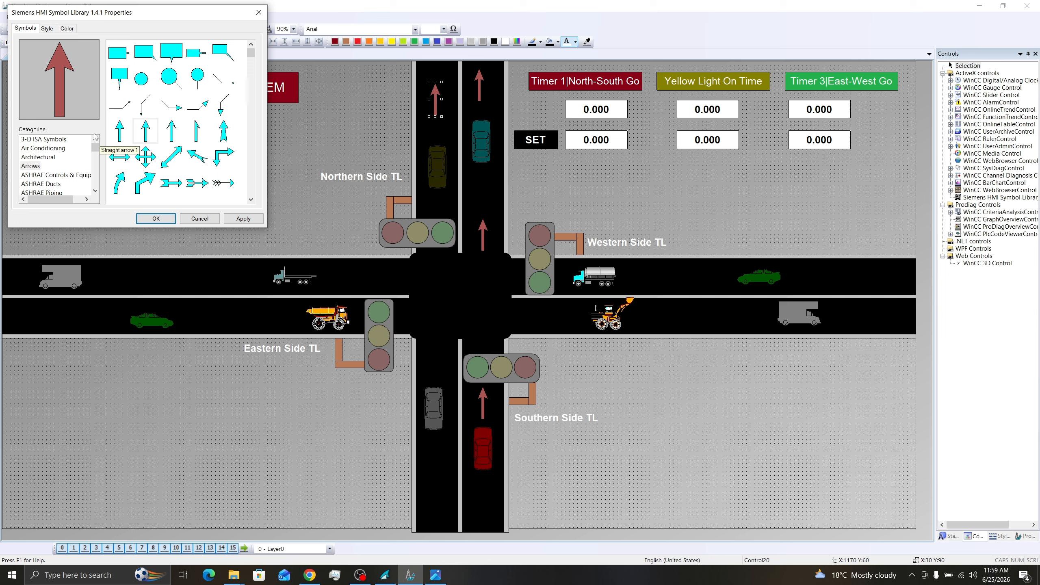
pyautogui.click(47, 28)
pyautogui.click(77, 146)
pyautogui.click(61, 171)
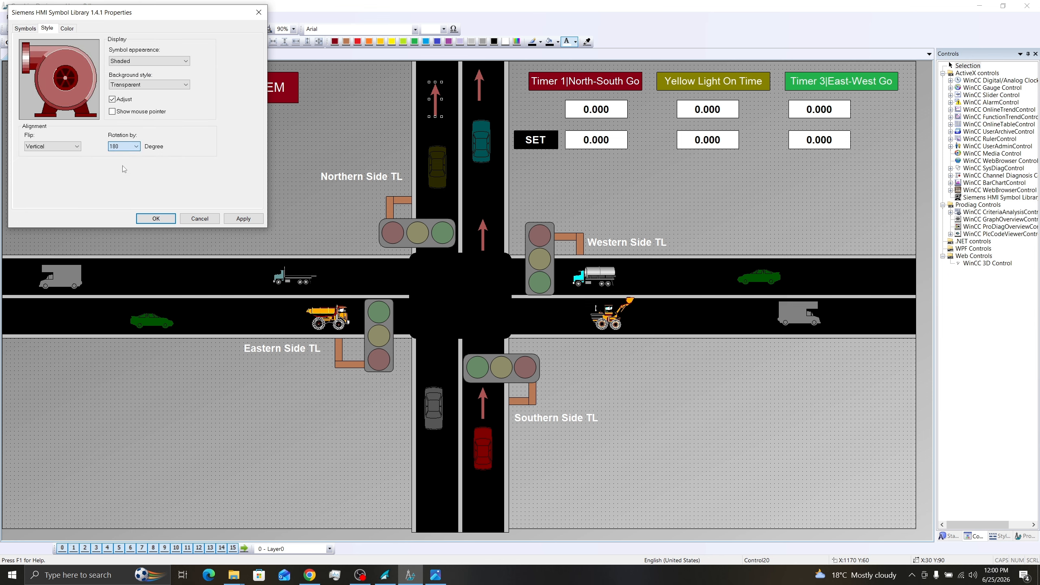
pyautogui.click(244, 218)
pyautogui.click(155, 218)
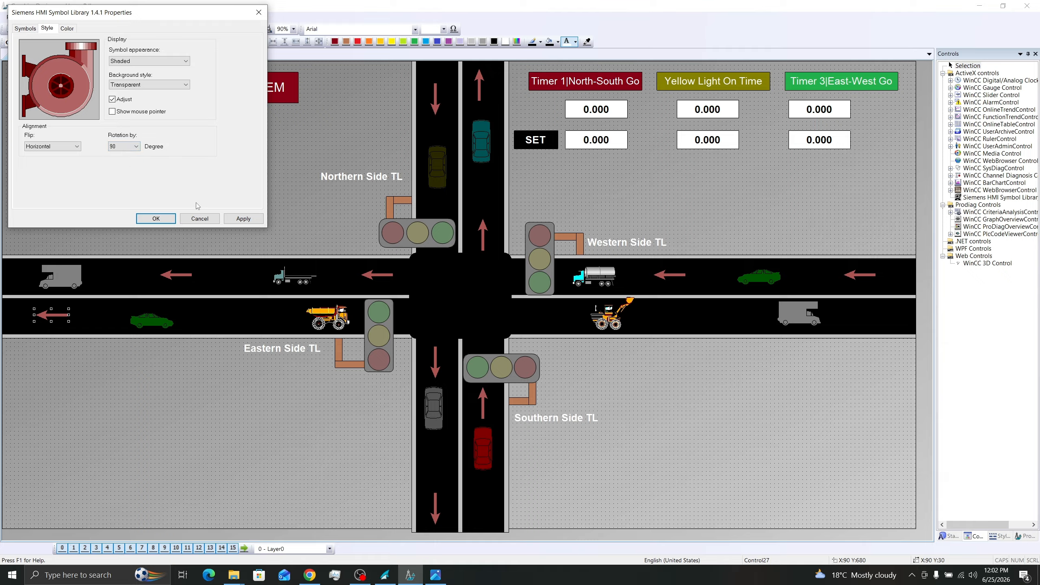
pyautogui.click(240, 220)
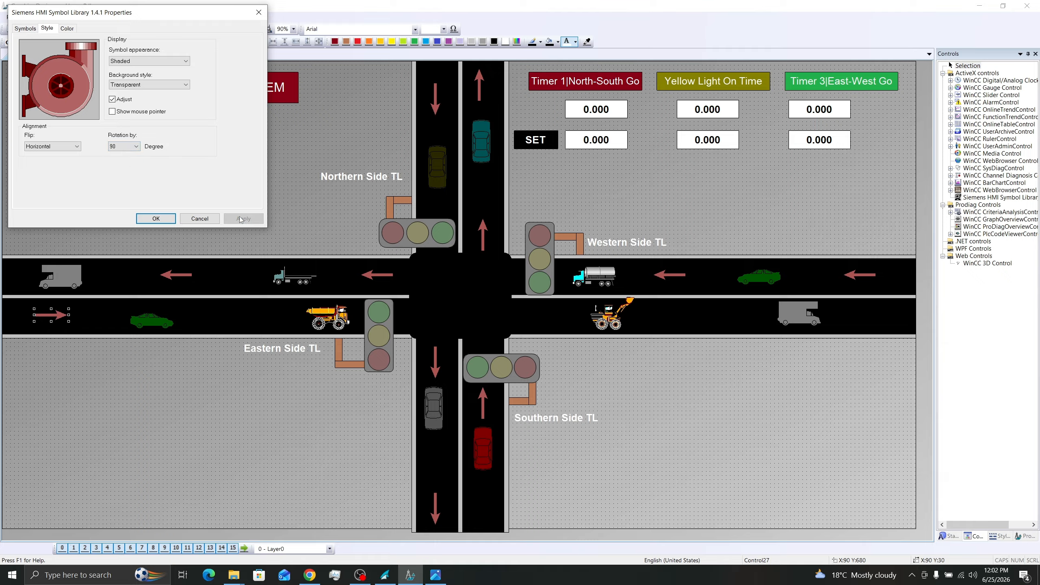
pyautogui.click(156, 218)
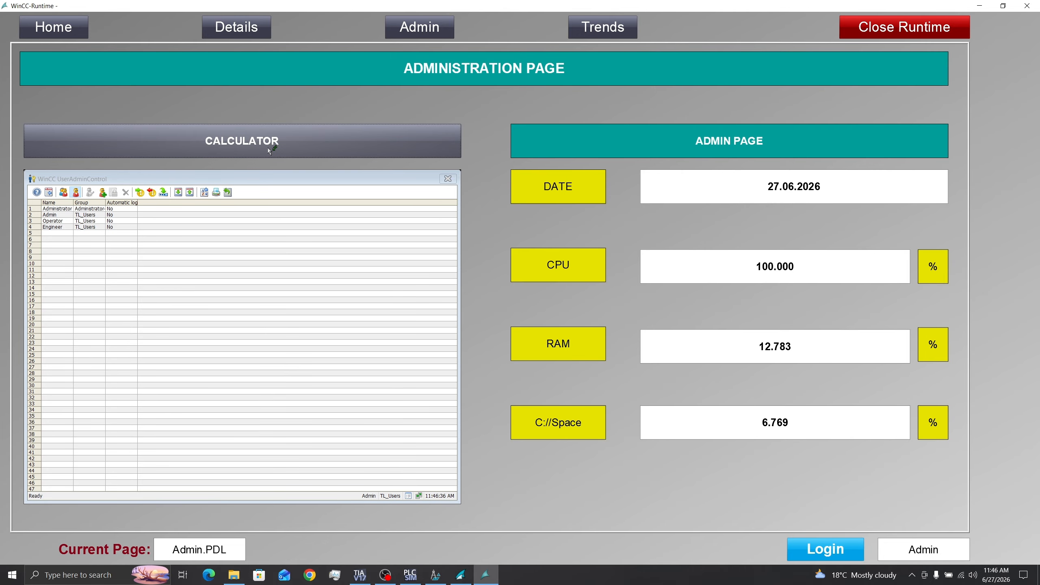
# - Test the calculator launch on the Administration page in WinCC Runtime and dismiss the calculator
pyautogui.click(268, 149)
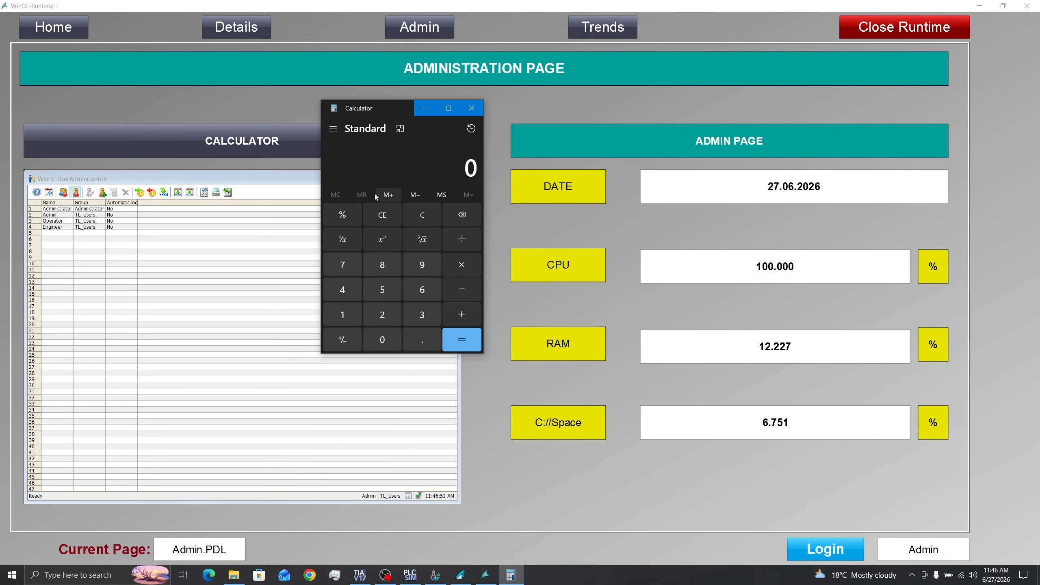
pyautogui.click(506, 182)
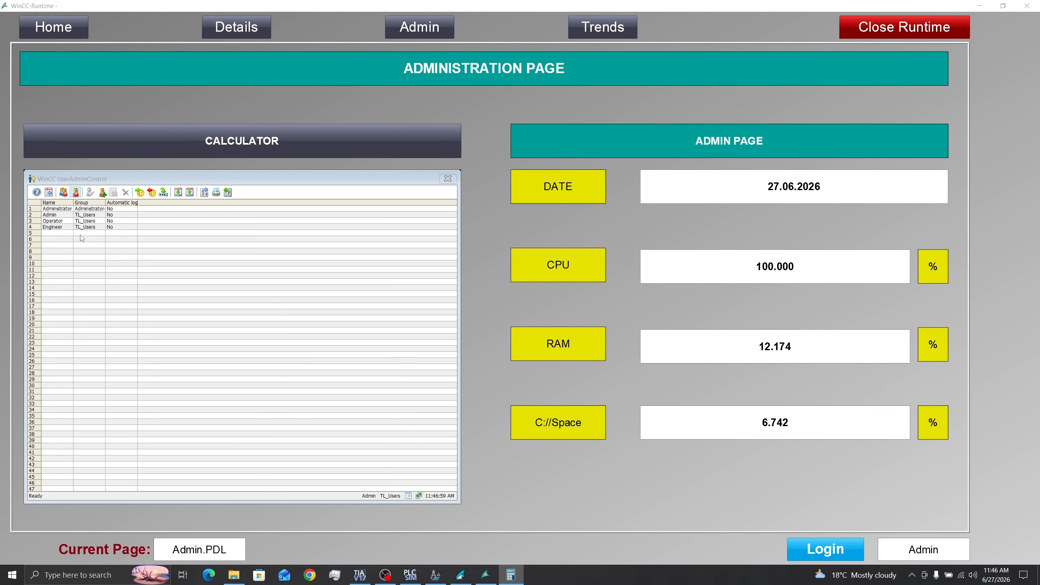